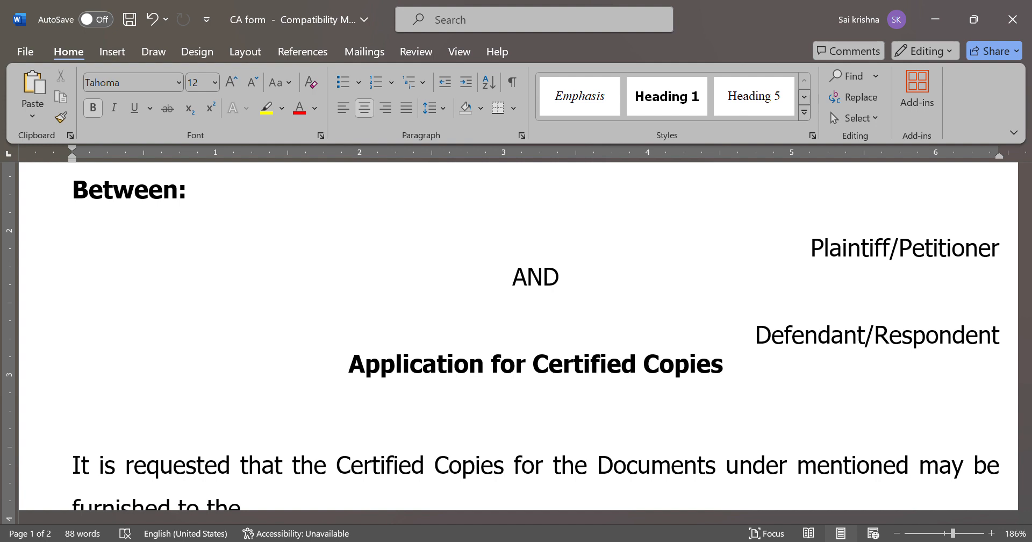
Look over the application form and briefly select the Rule 128 (C.R.P) text
{"action": "scroll", "coordinate": [479, 427], "scroll_direction": "up", "scroll_amount": 6}
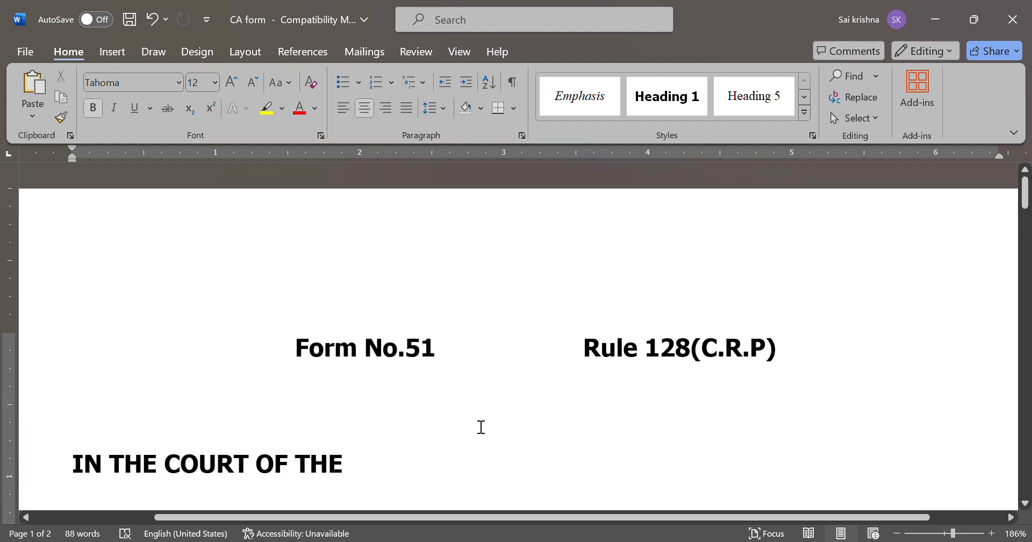
{"action": "scroll", "coordinate": [517, 417], "scroll_direction": "down", "scroll_amount": 7}
{"action": "scroll", "coordinate": [517, 417], "scroll_direction": "down", "scroll_amount": 3}
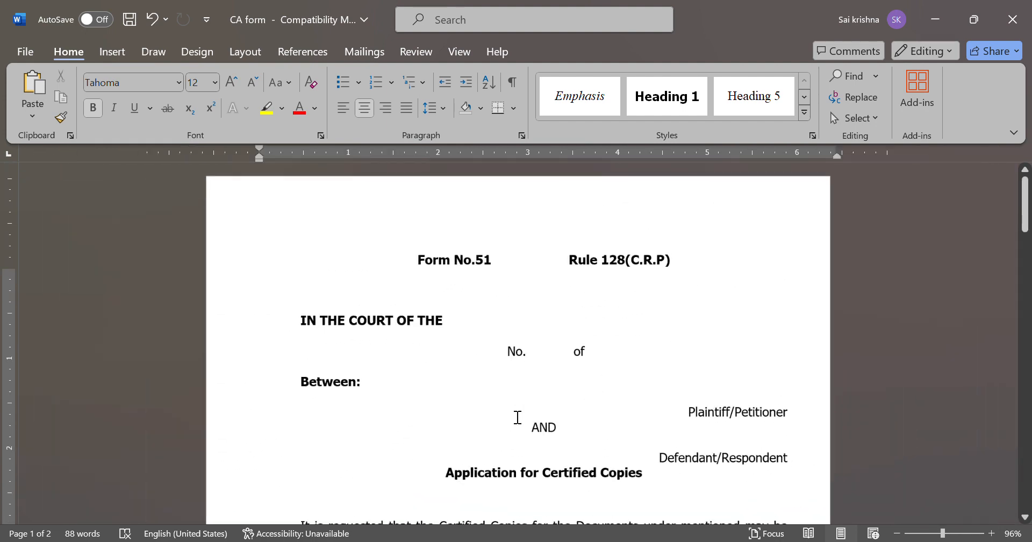
{"action": "scroll", "coordinate": [517, 417], "scroll_direction": "down", "scroll_amount": 5}
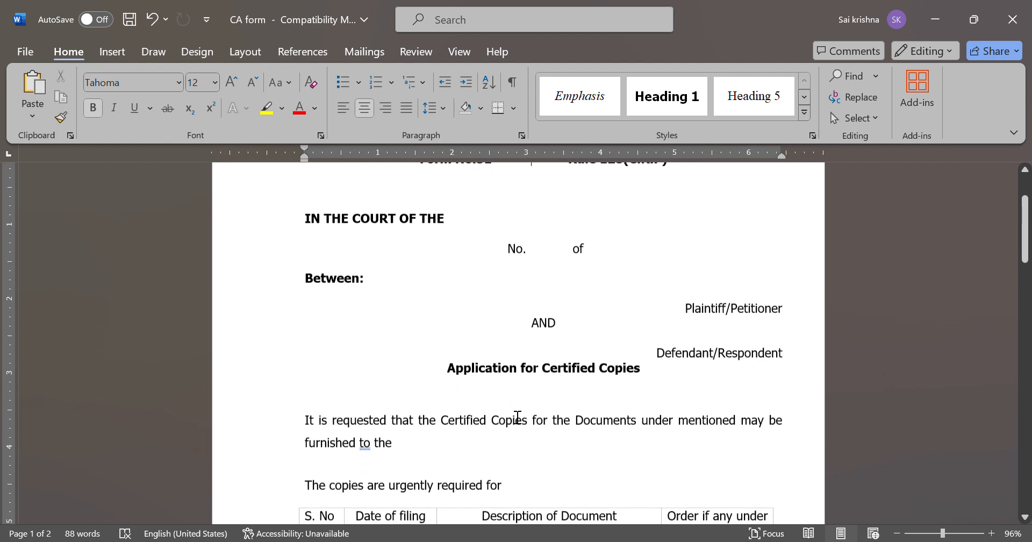
{"action": "scroll", "coordinate": [517, 417], "scroll_direction": "down", "scroll_amount": 10}
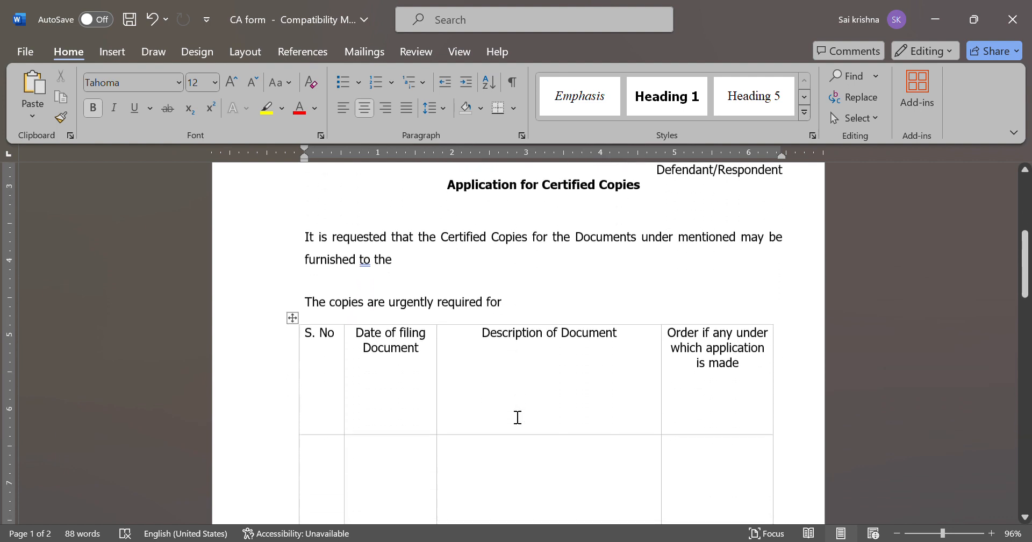
{"action": "scroll", "coordinate": [517, 417], "scroll_direction": "down", "scroll_amount": 4}
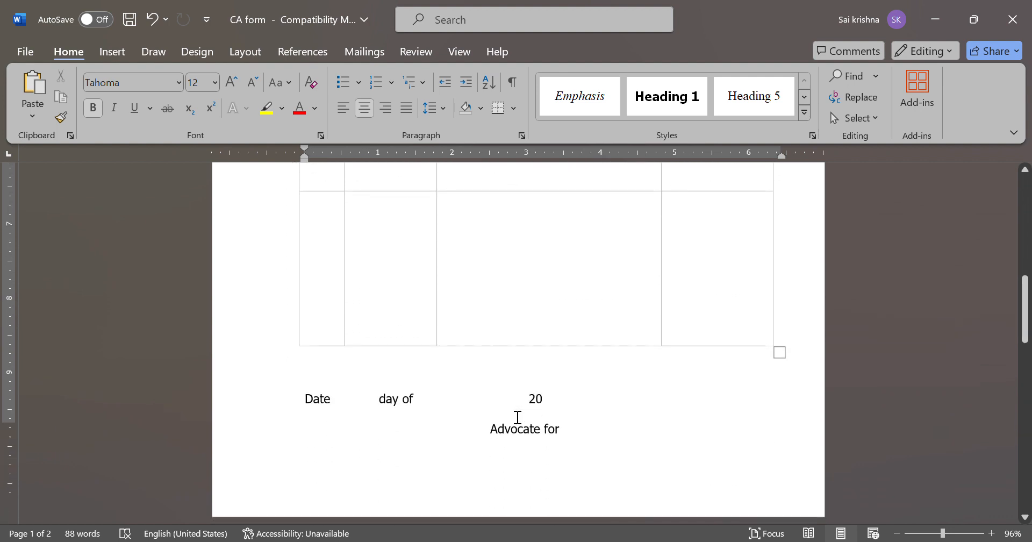
{"action": "scroll", "coordinate": [517, 417], "scroll_direction": "down", "scroll_amount": 18}
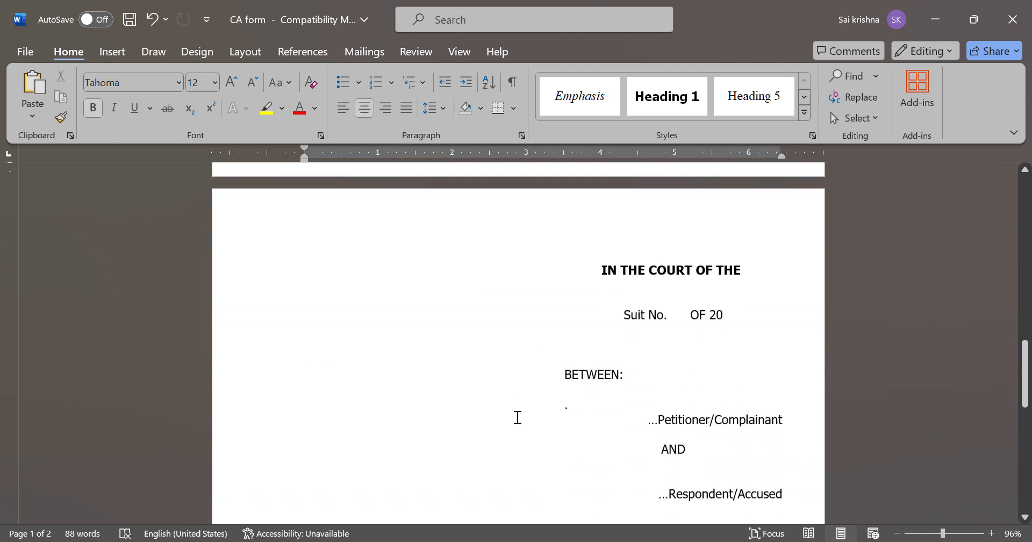
{"action": "scroll", "coordinate": [517, 417], "scroll_direction": "down", "scroll_amount": 11}
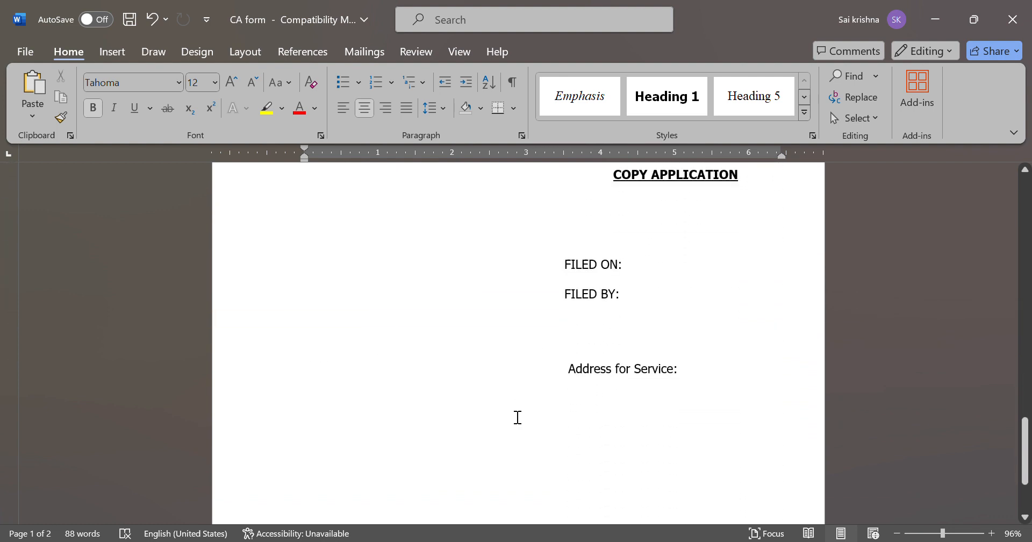
{"action": "scroll", "coordinate": [517, 417], "scroll_direction": "up", "scroll_amount": 14}
{"action": "scroll", "coordinate": [517, 417], "scroll_direction": "up", "scroll_amount": 20}
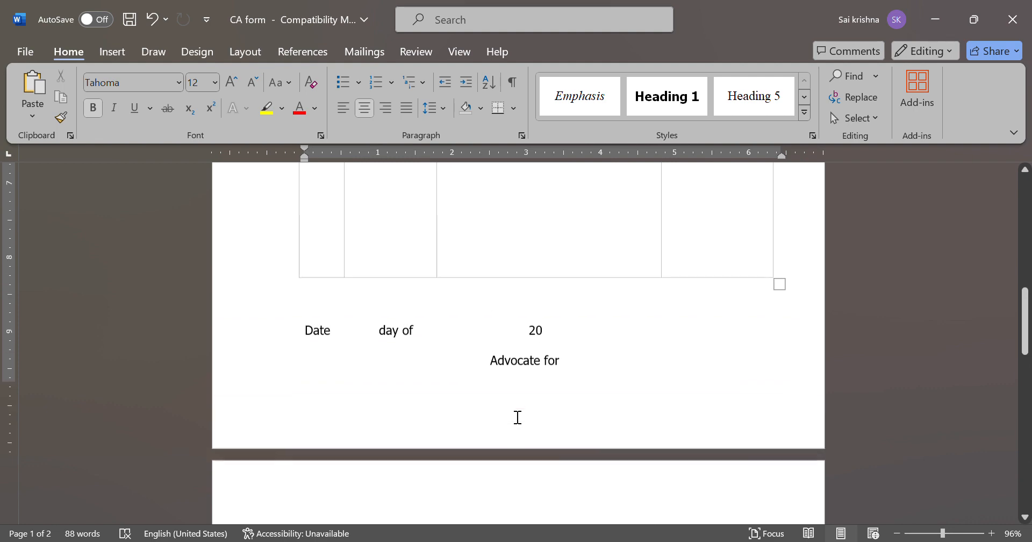
{"action": "scroll", "coordinate": [517, 417], "scroll_direction": "up", "scroll_amount": 10}
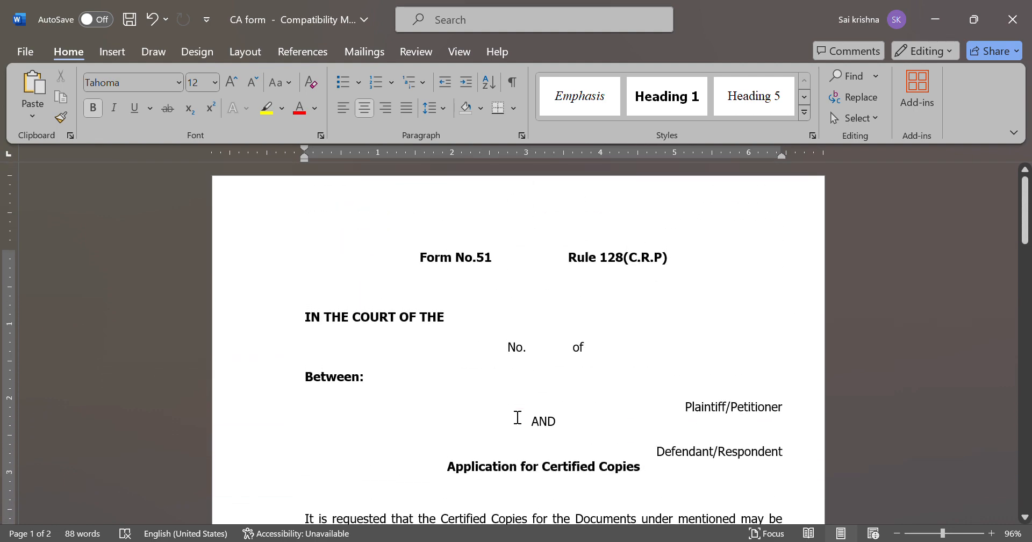
{"action": "left_click_drag", "start_coordinate": [574, 268], "coordinate": [666, 258]}
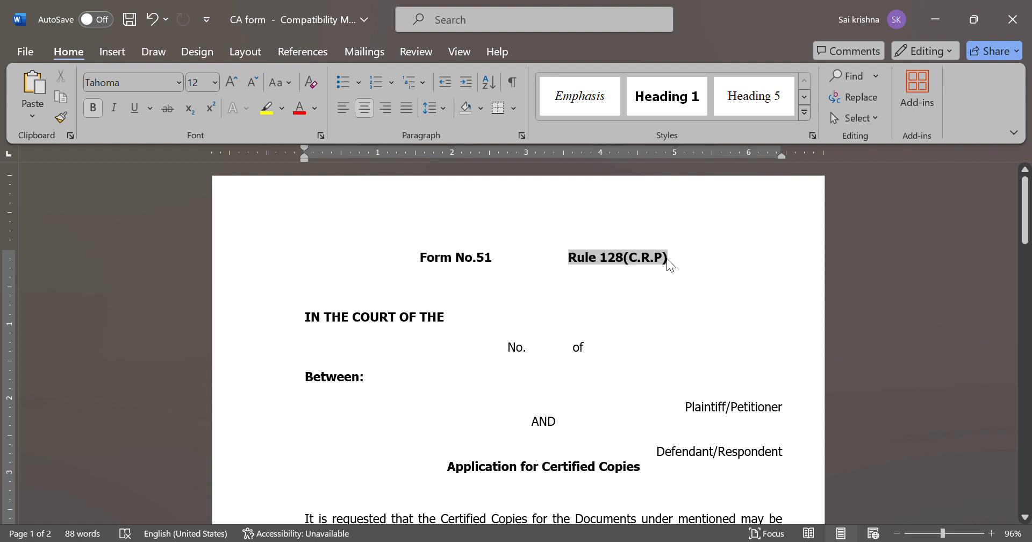
{"action": "left_click", "coordinate": [694, 267]}
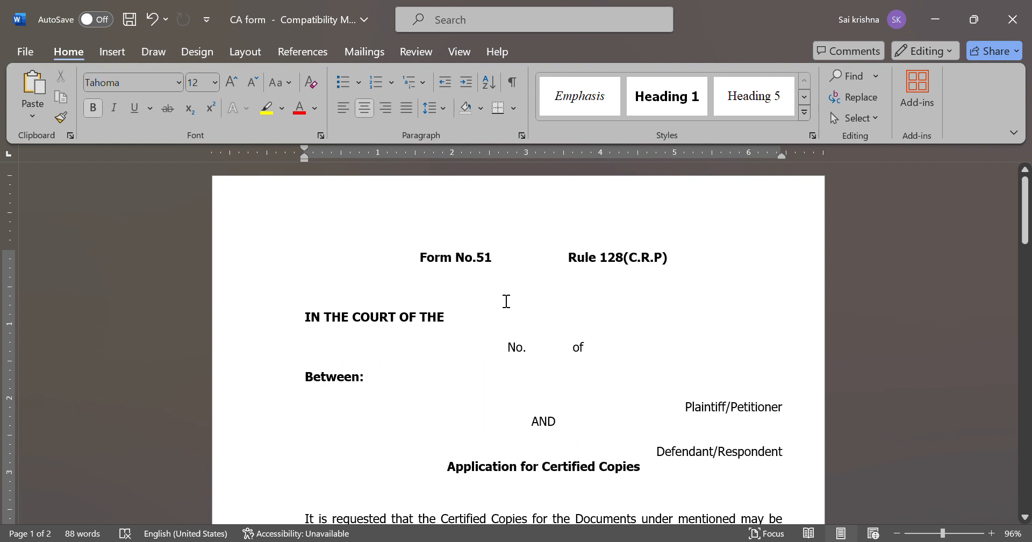
Complete the court line with 'Hon'ble VI Addl. Metropolitan Magistrate' and a centred 'At Nampally' below
{"action": "scroll", "coordinate": [523, 328], "scroll_direction": "down", "scroll_amount": 1}
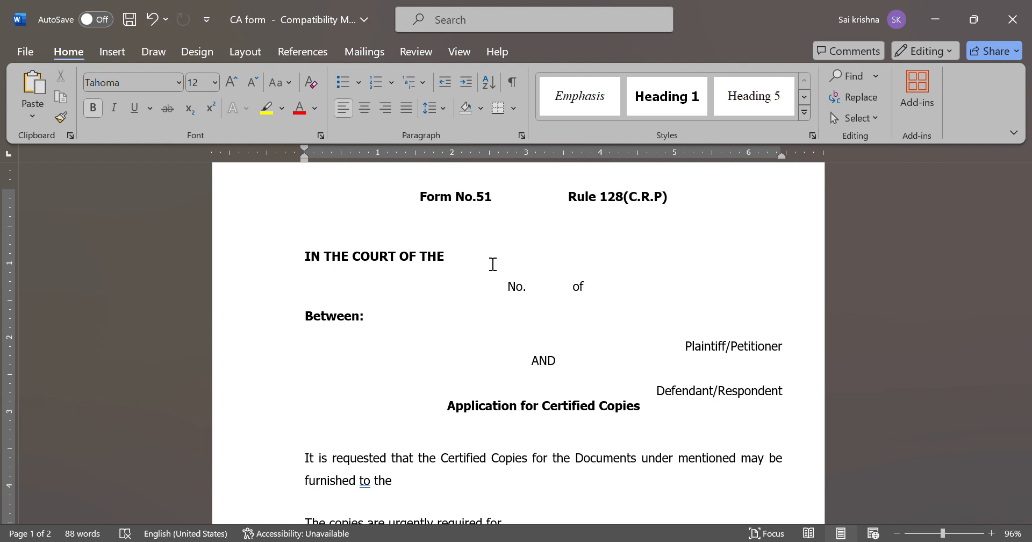
{"action": "type", "text": "Hon'"}
{"action": "type", "text": "ble"}
{"action": "type", "text": "VI"}
{"action": "type", "text": " Addl. "}
{"action": "type", "text": "Metr"}
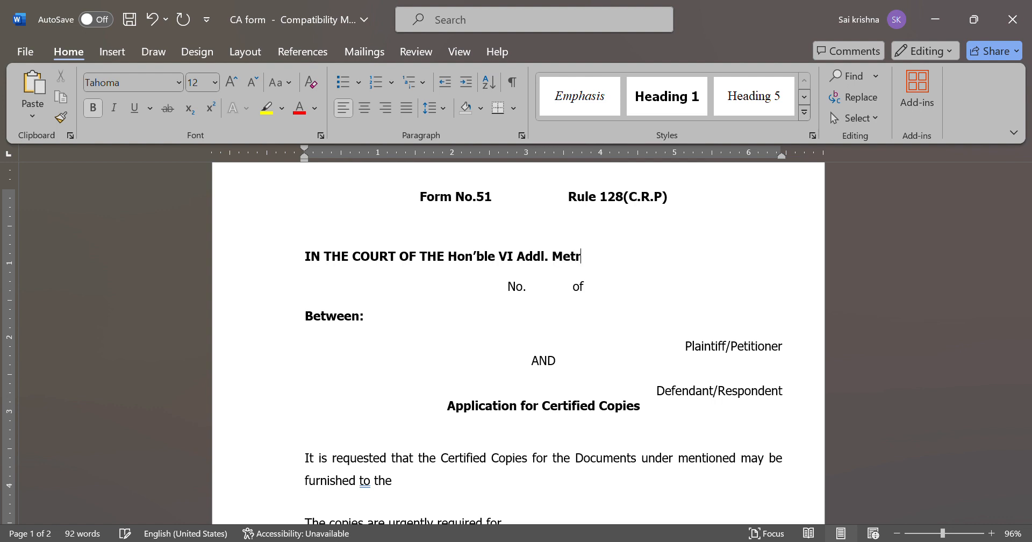
{"action": "type", "text": "opolitan Ma"}
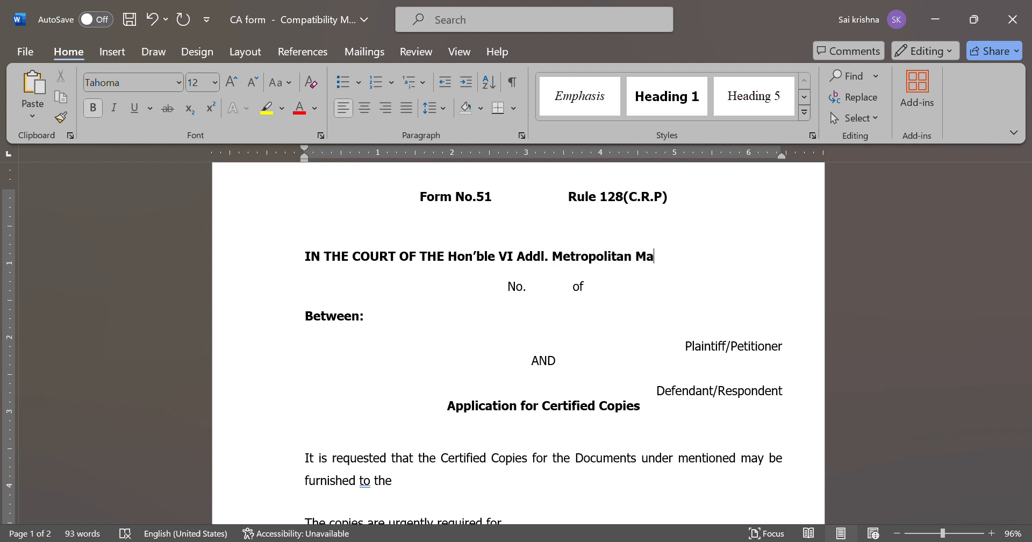
{"action": "type", "text": "gistrate"}
{"action": "key", "text": "Return"}
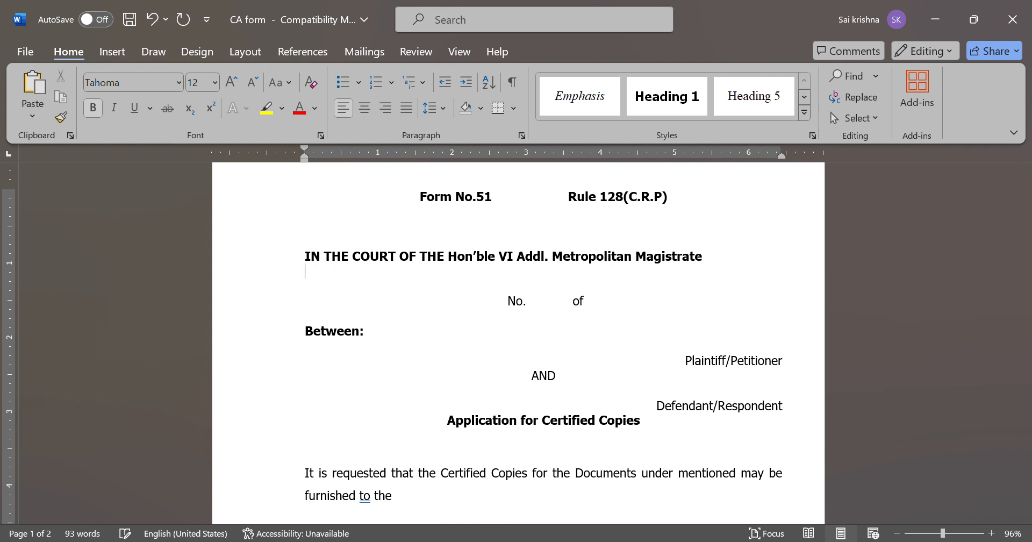
{"action": "key", "text": "ctrl+e"}
{"action": "type", "text": "At"}
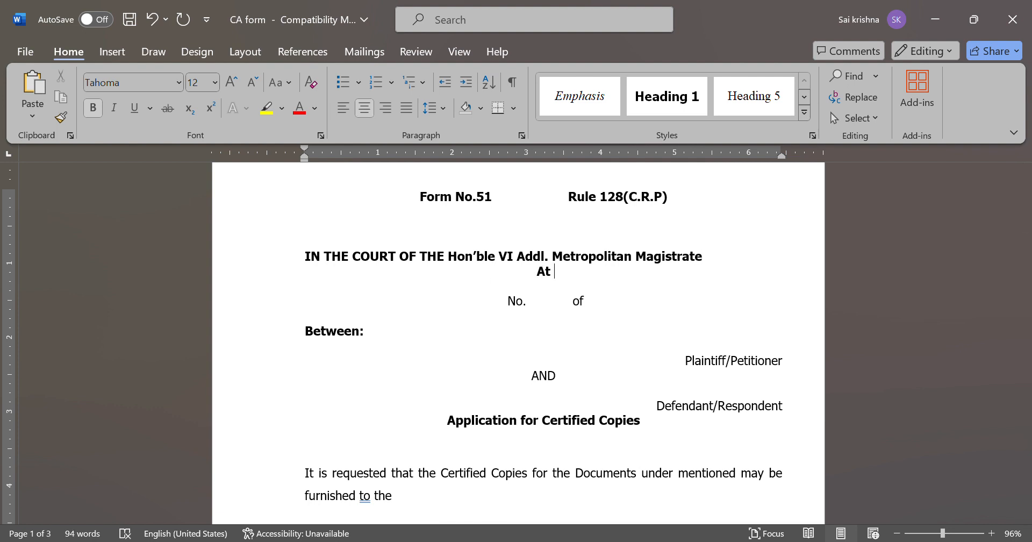
{"action": "type", "text": " Nampally"}
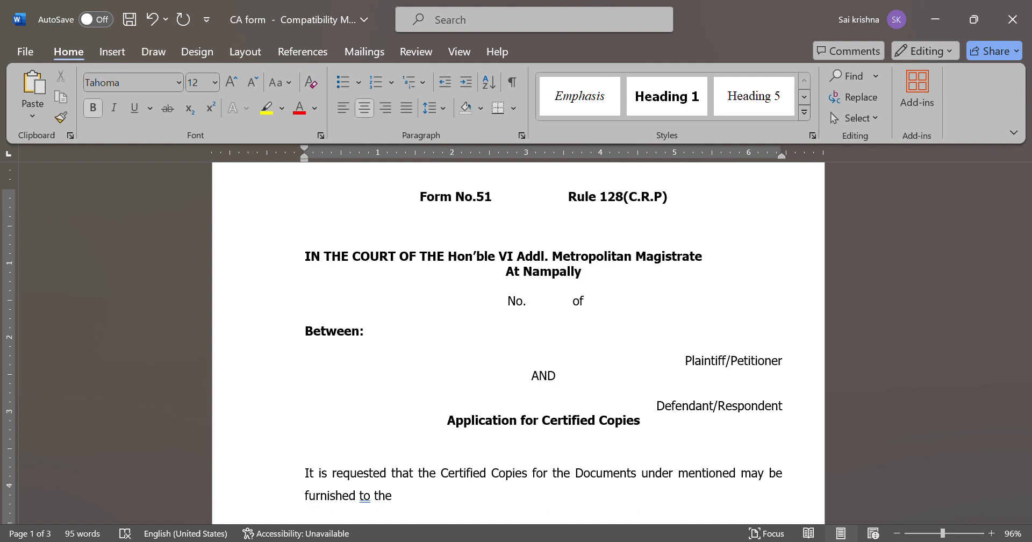
{"action": "left_click", "coordinate": [491, 305]}
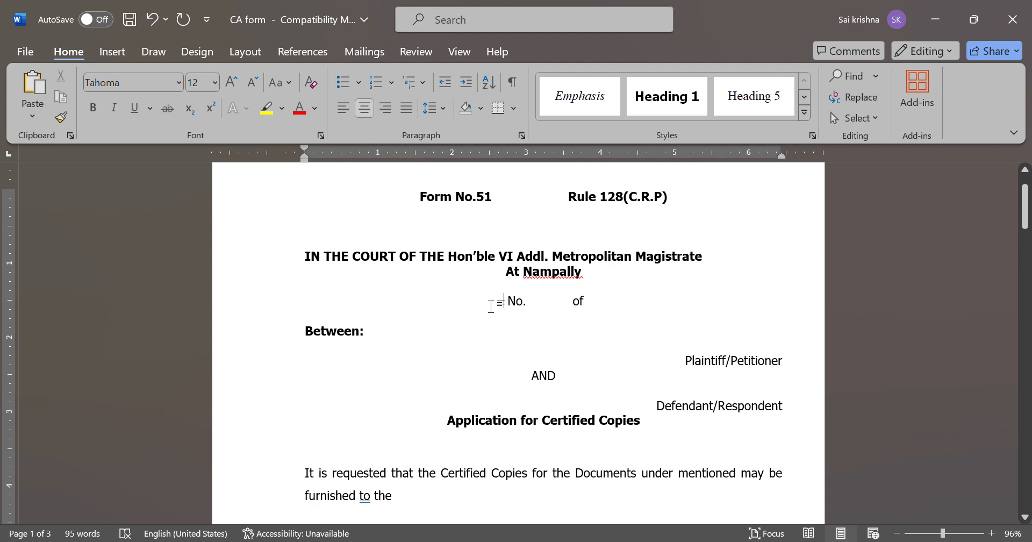
{"action": "type", "text": "Suit"}
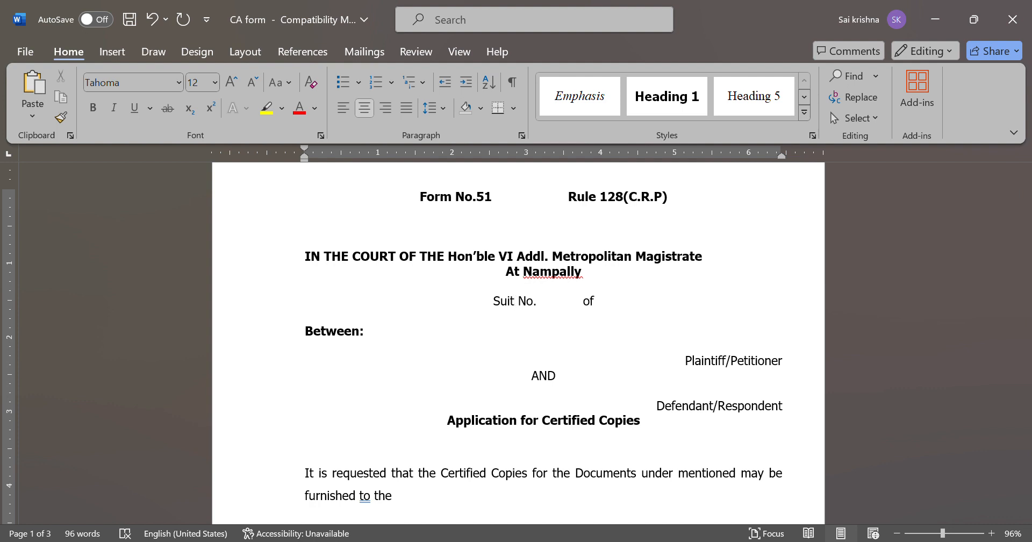
{"action": "key", "text": "BackSpace"}
{"action": "key", "text": "BackSpace"}
{"action": "key", "text": "BackSpace"}
{"action": "key", "text": "BackSpace"}
{"action": "type", "text": "C.C."}
{"action": "key", "text": "Right"}
{"action": "key", "text": "Right"}
{"action": "key", "text": "Right"}
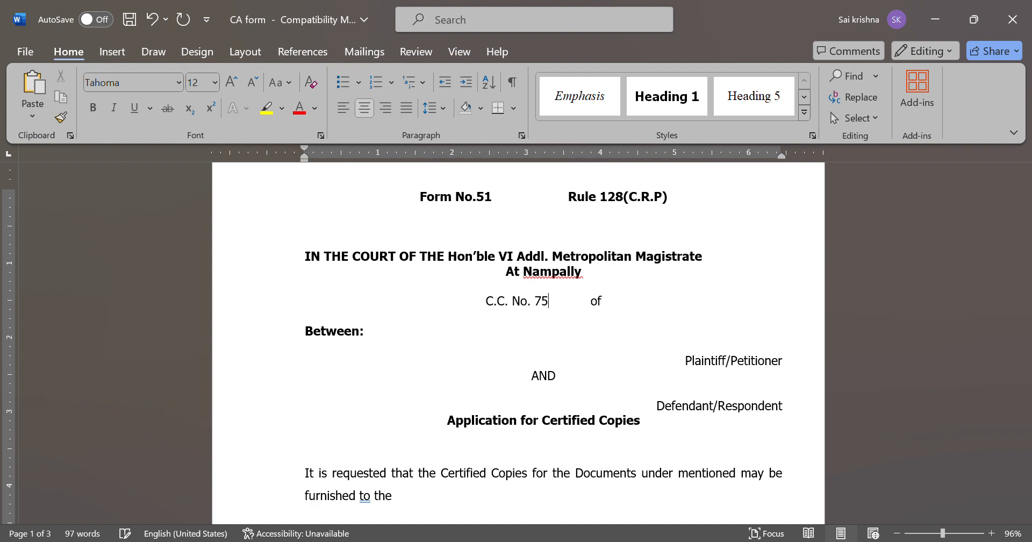
{"action": "key", "text": "Right"}
{"action": "key", "text": "Right"}
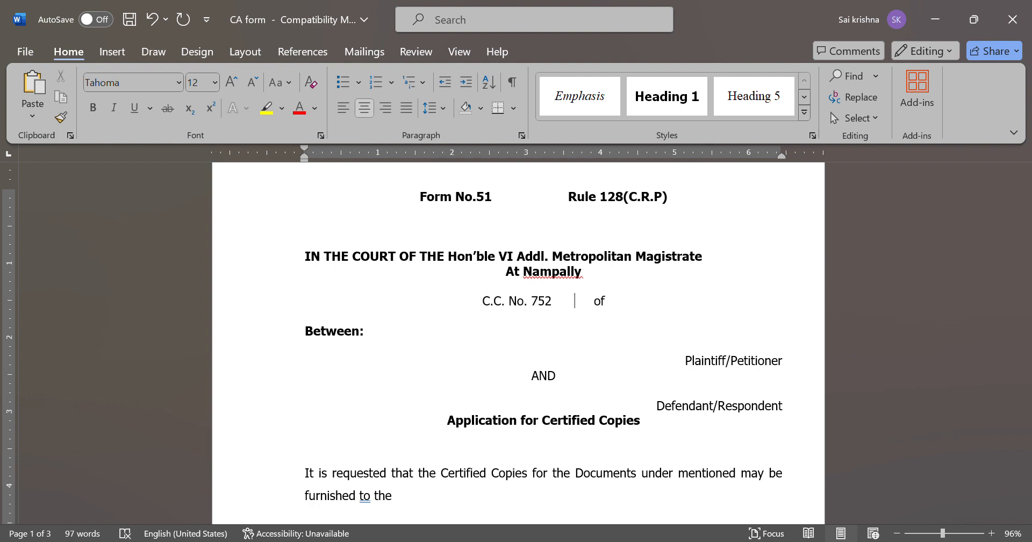
{"action": "key", "text": "Delete"}
{"action": "key", "text": "Delete"}
{"action": "key", "text": "End"}
{"action": "type", "text": "2015"}
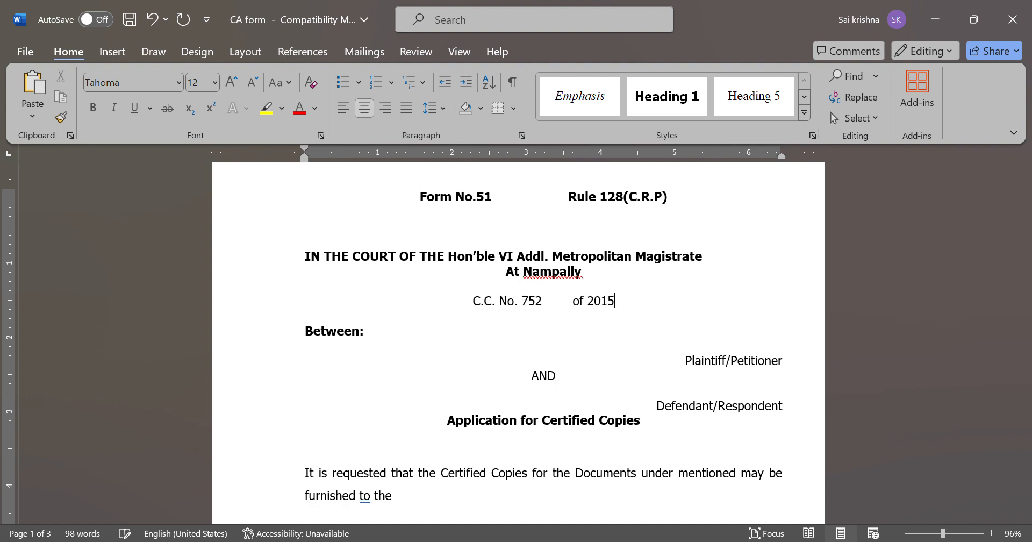
{"action": "left_click", "coordinate": [363, 362]}
{"action": "key", "text": "Up"}
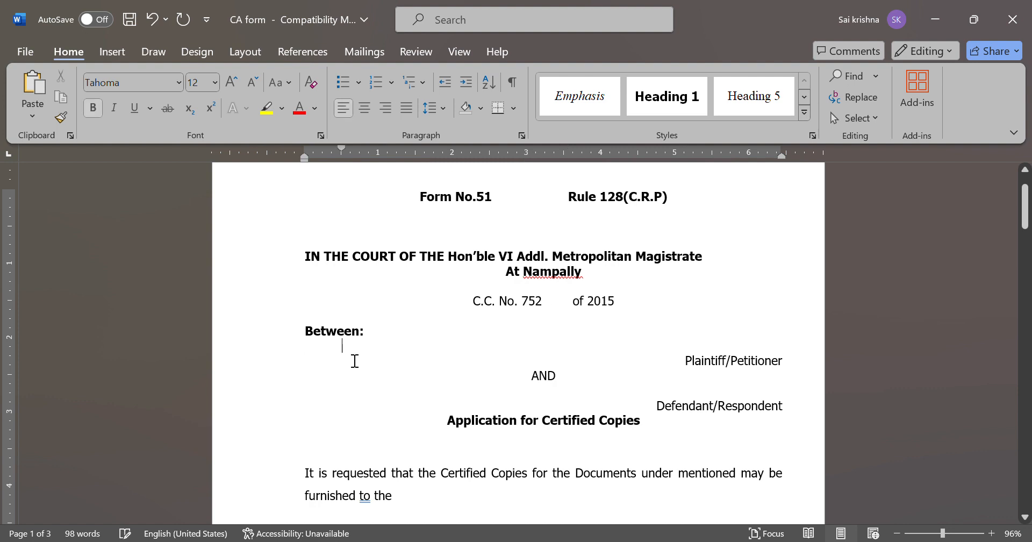
Enter 'Golkonda P.S.' in non-bold text on the first party line under Between:
{"action": "key", "text": "ctrl+z"}
{"action": "type", "text": "Golko"}
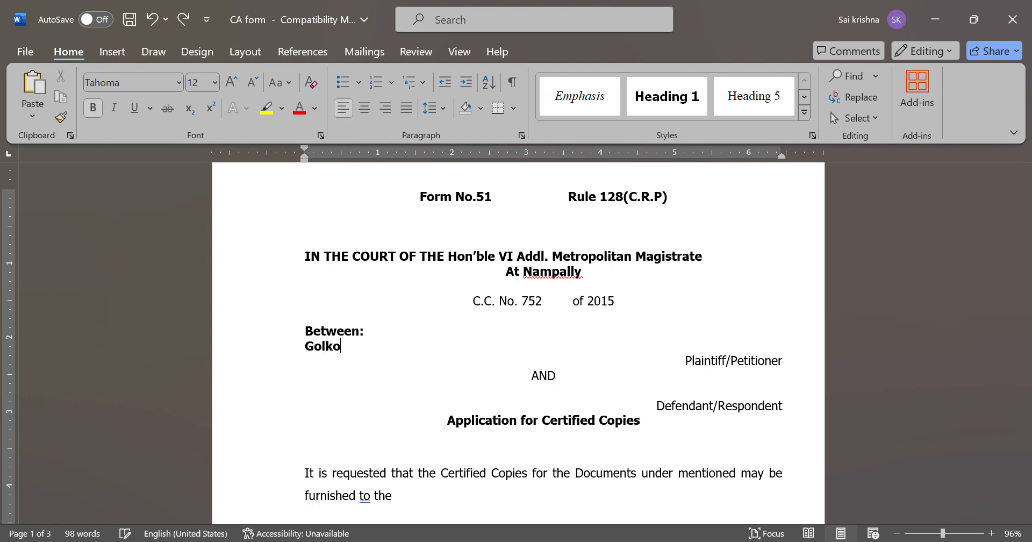
{"action": "key", "text": "BackSpace"}
{"action": "key", "text": "BackSpace"}
{"action": "key", "text": "BackSpace"}
{"action": "key", "text": "BackSpace"}
{"action": "key", "text": "BackSpace"}
{"action": "key", "text": "ctrl+b"}
{"action": "type", "text": "Golkon"}
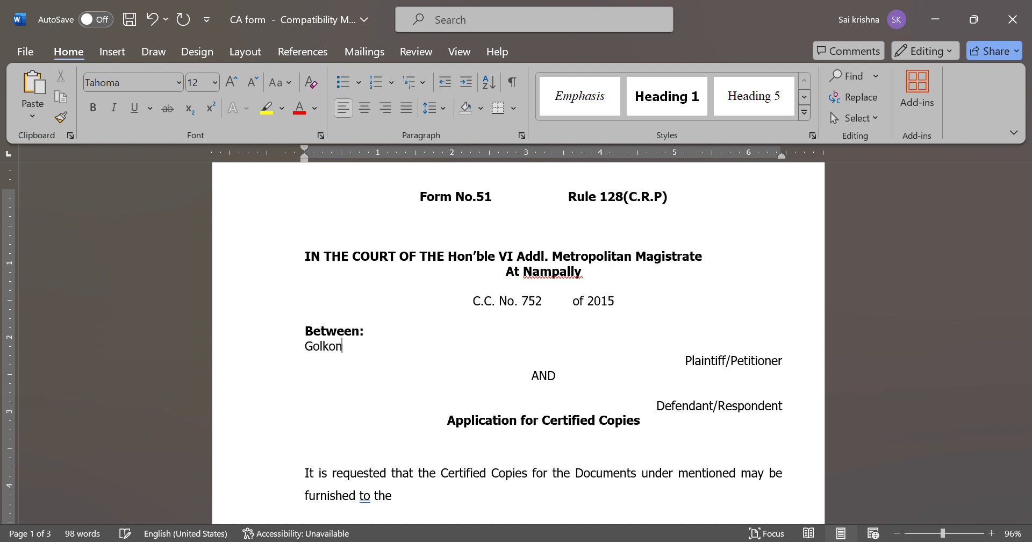
{"action": "type", "text": "da P.S."}
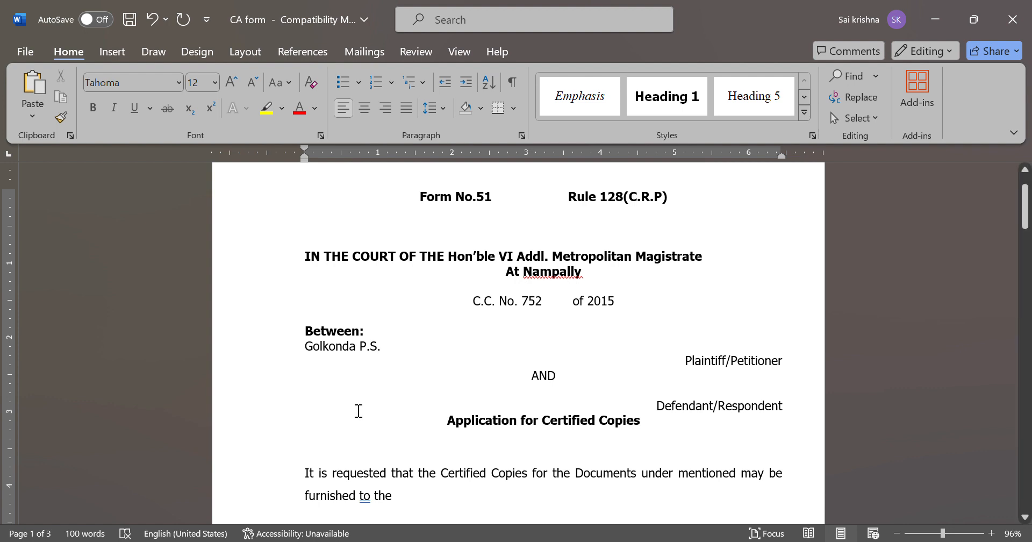
{"action": "scroll", "coordinate": [357, 411], "scroll_direction": "down", "scroll_amount": 1}
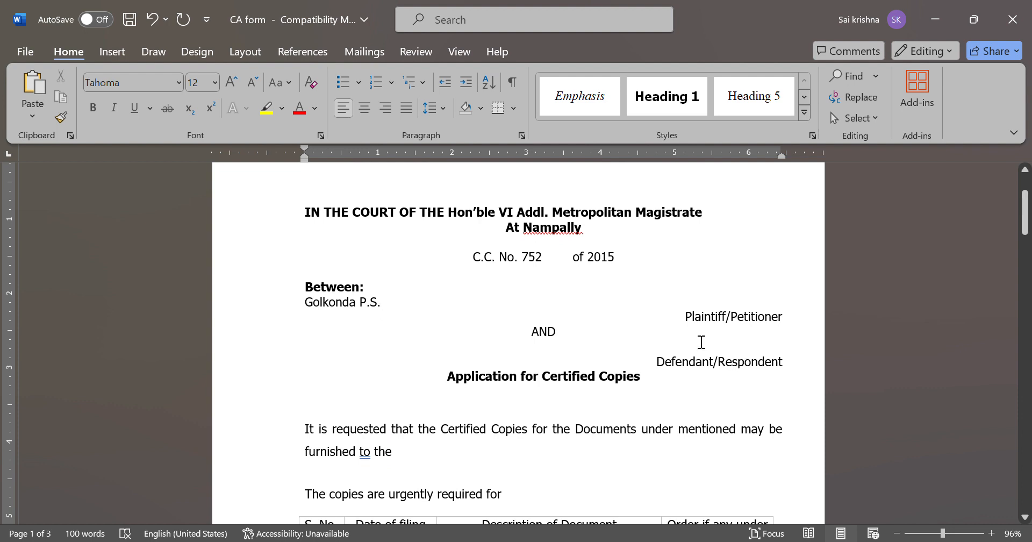
Label the first party 'Complainant/Plaintiff/Petitioner'
{"action": "left_click", "coordinate": [690, 324]}
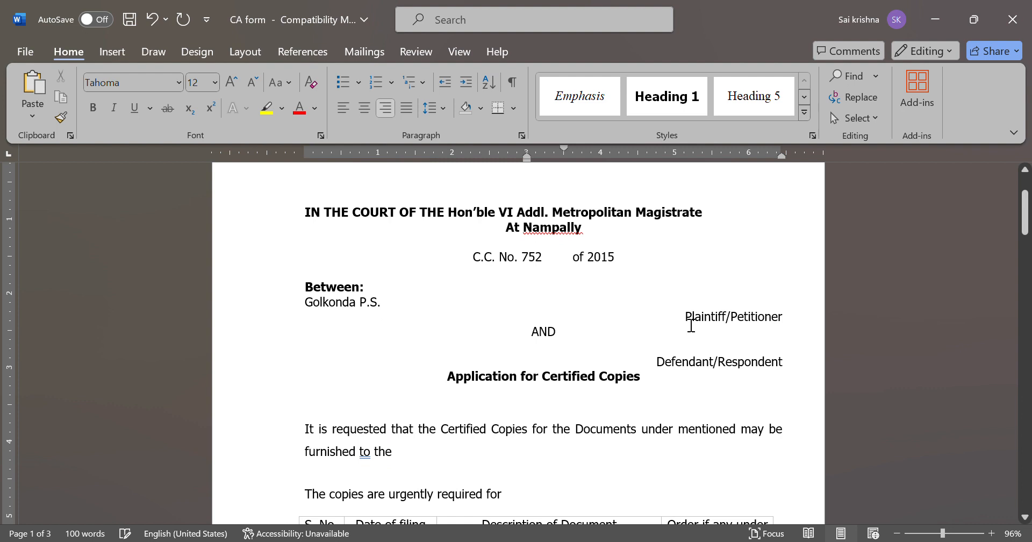
{"action": "type", "text": "/"}
{"action": "key", "text": "Left"}
{"action": "type", "text": "Complainant"}
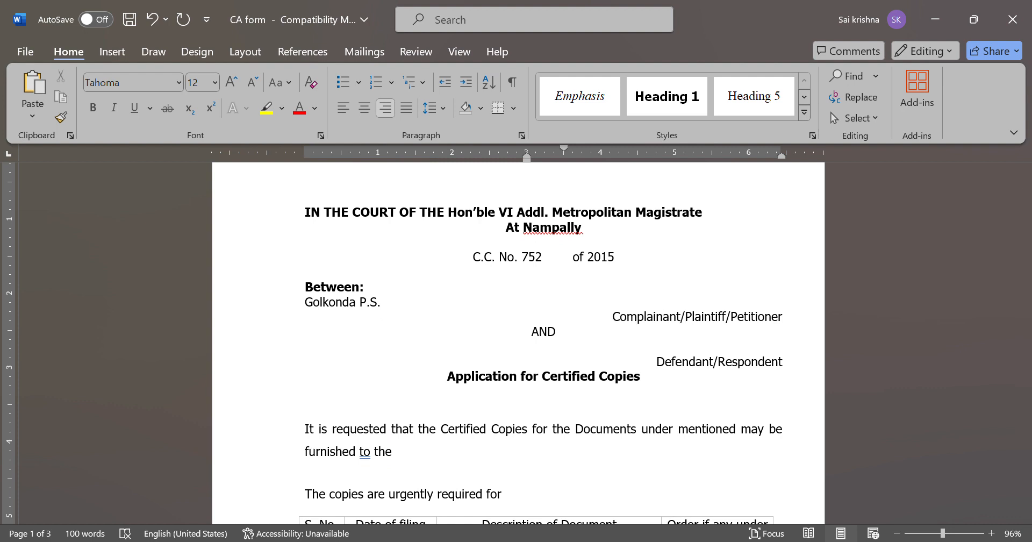
Name the accused followed by '& Anr.' on the line below AND
{"action": "left_click", "coordinate": [319, 355]}
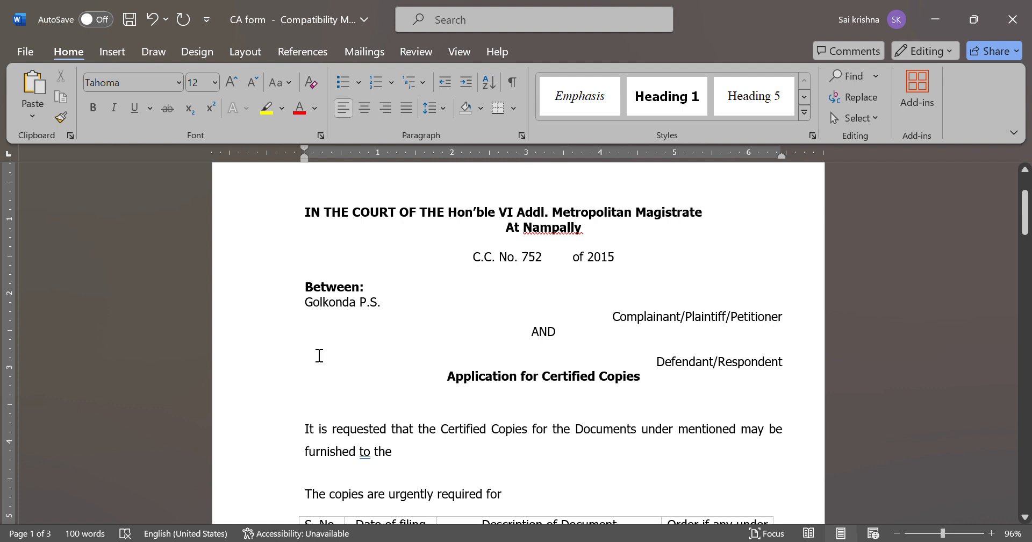
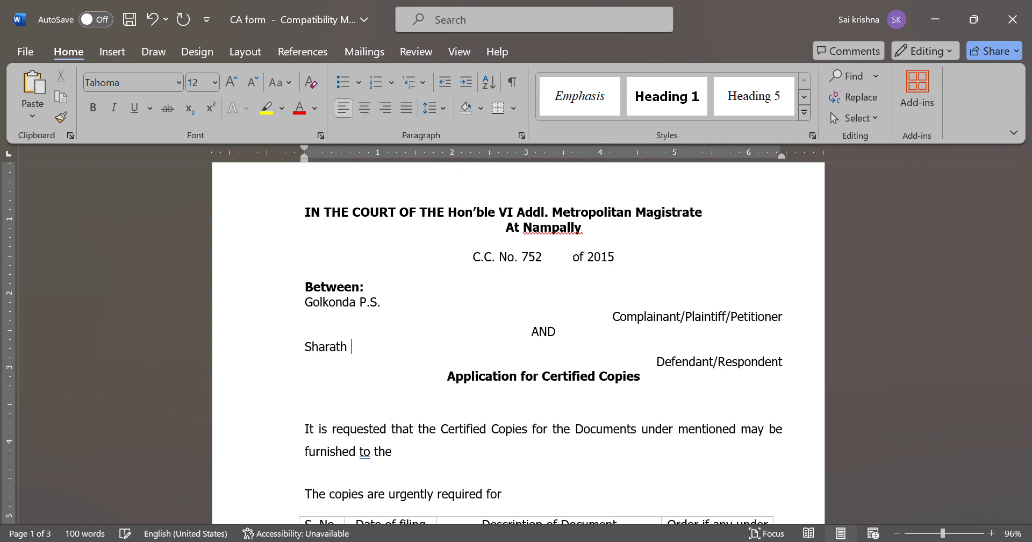
{"action": "key", "text": "BackSpace"}
{"action": "key", "text": "BackSpace"}
{"action": "key", "text": "BackSpace"}
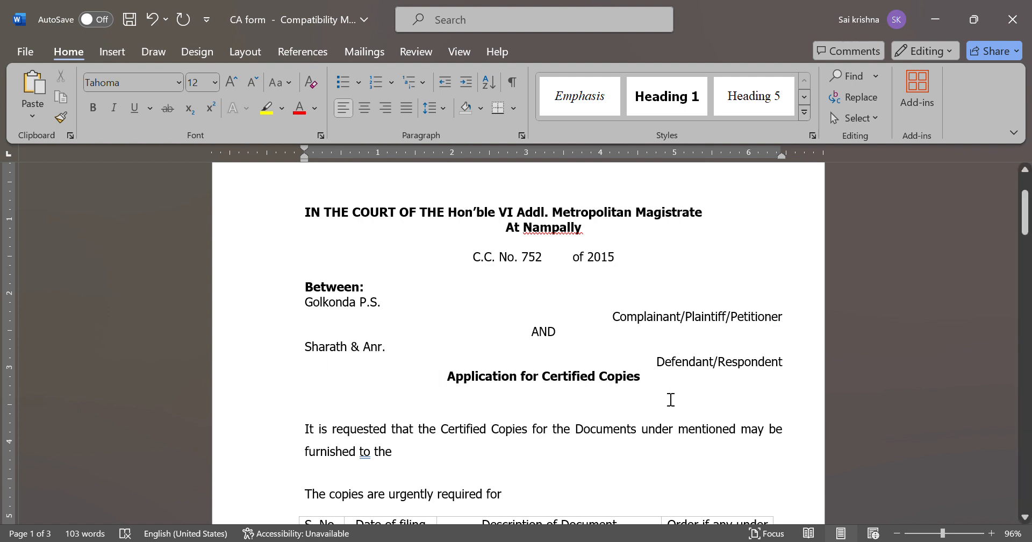
Add 'Accused' to the Defendant/Respondent label and pull the request paragraph up, indented
{"action": "left_click", "coordinate": [659, 365]}
{"action": "type", "text": "/"}
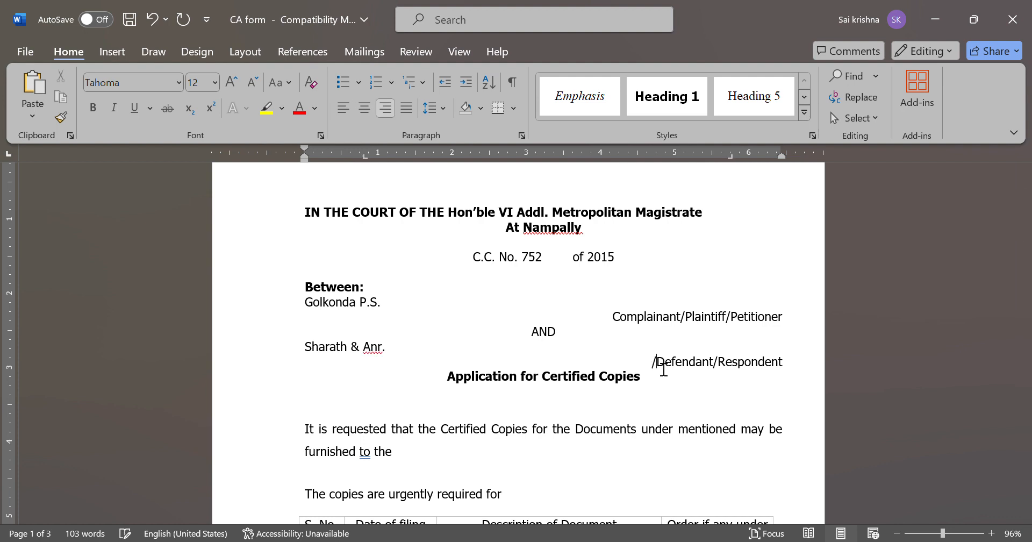
{"action": "type", "text": "Accused"}
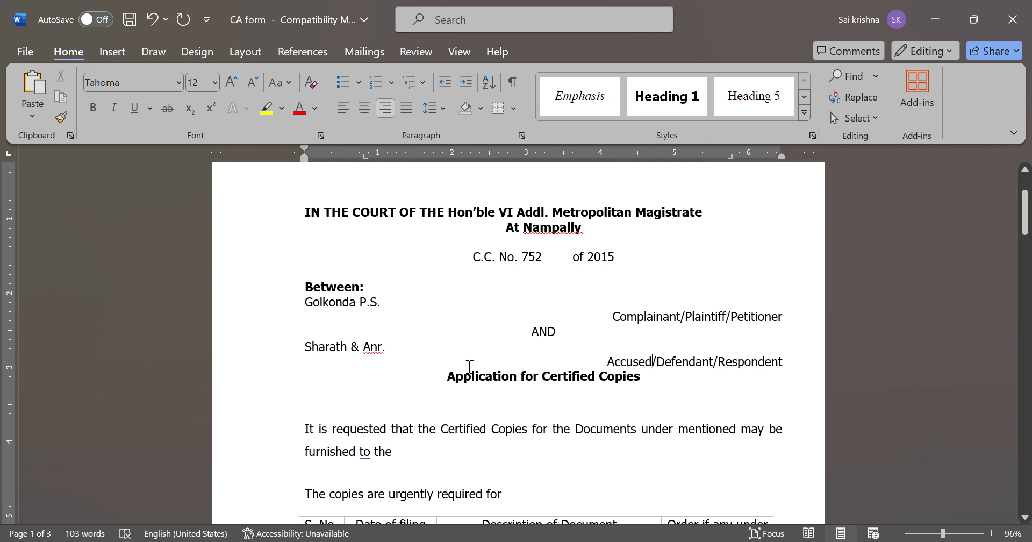
{"action": "key", "text": "Return"}
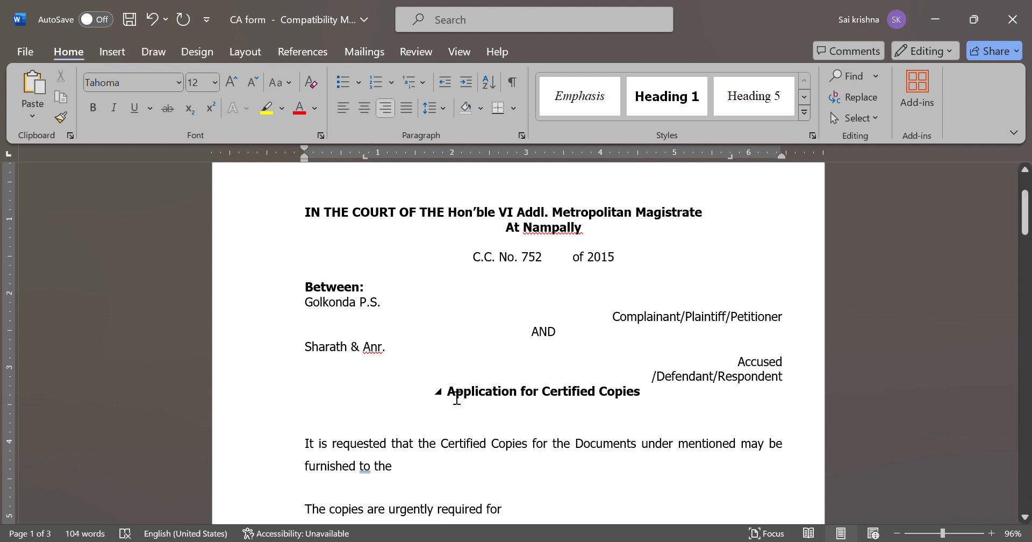
{"action": "left_click", "coordinate": [479, 436]}
{"action": "key", "text": "Delete"}
{"action": "scroll", "coordinate": [431, 459], "scroll_direction": "down", "scroll_amount": 2}
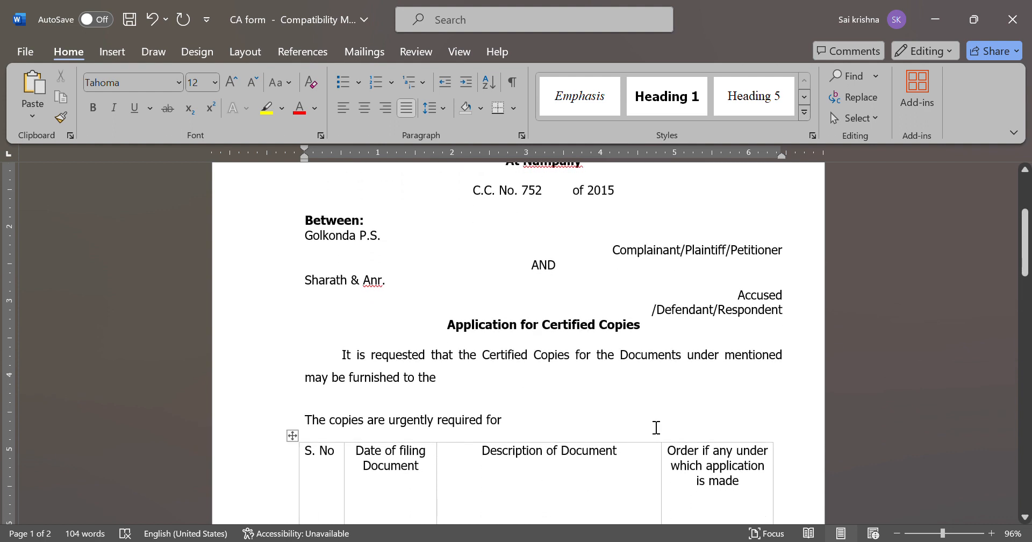
Request copies for 'Accused-1' with the accused's name in brackets, required for 'Future Record'
{"action": "left_click", "coordinate": [458, 387]}
{"action": "type", "text": "Accuse"}
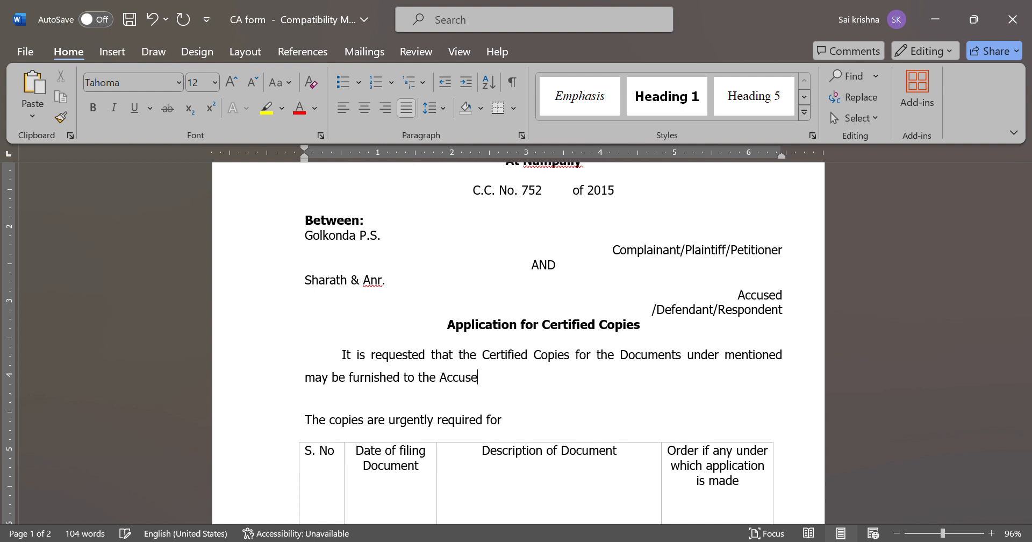
{"action": "type", "text": "d-1"}
{"action": "type", "text": " ()"}
{"action": "type", "text": "Sharath"}
{"action": "left_click", "coordinate": [532, 431]}
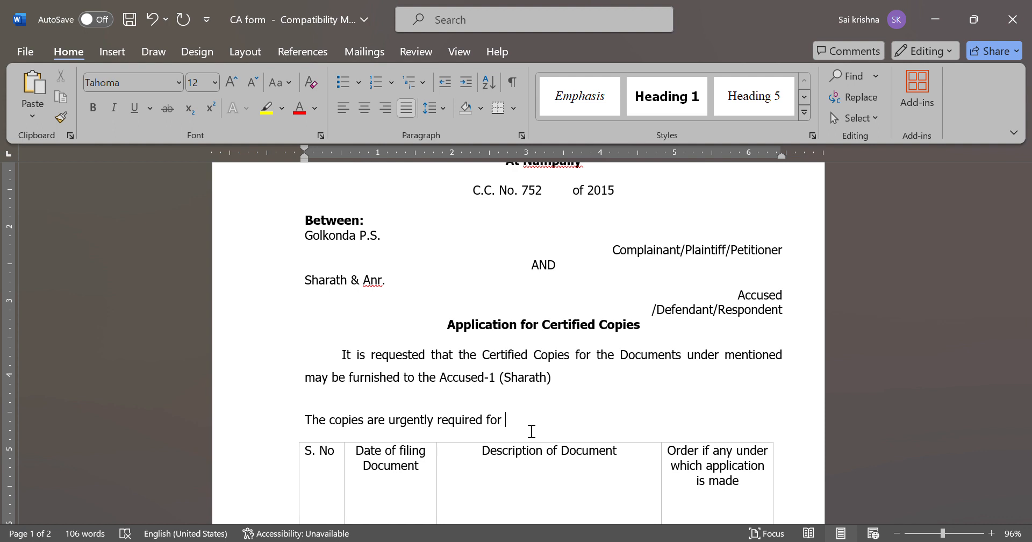
{"action": "type", "text": "Future Record"}
{"action": "scroll", "coordinate": [543, 442], "scroll_direction": "down", "scroll_amount": 4}
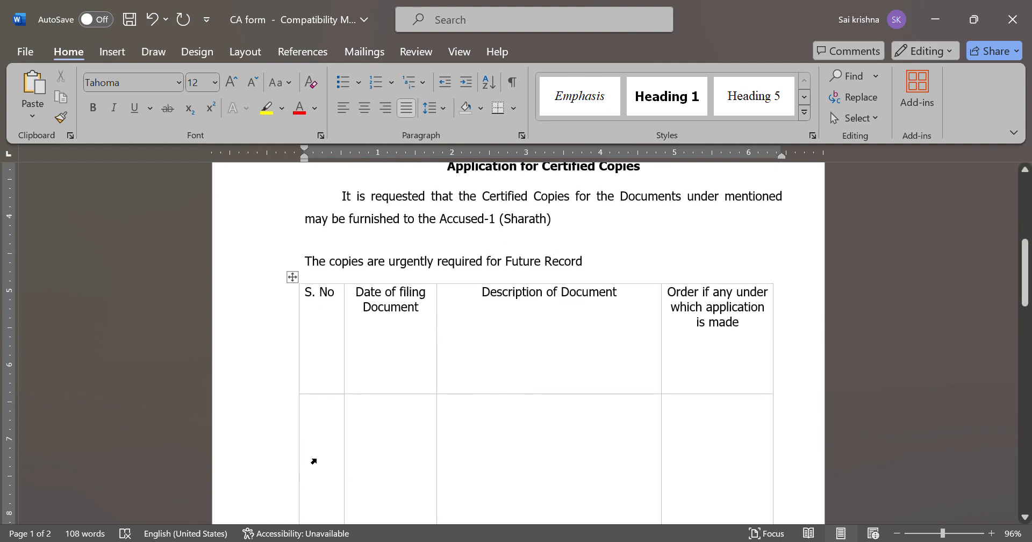
Shorten the header row and fill row 1: '1.', 06-03-2023, 'Final Judgement Copy of 06-03-2023'
{"action": "left_click_drag", "start_coordinate": [416, 393], "coordinate": [424, 352]}
{"action": "left_click", "coordinate": [339, 383]}
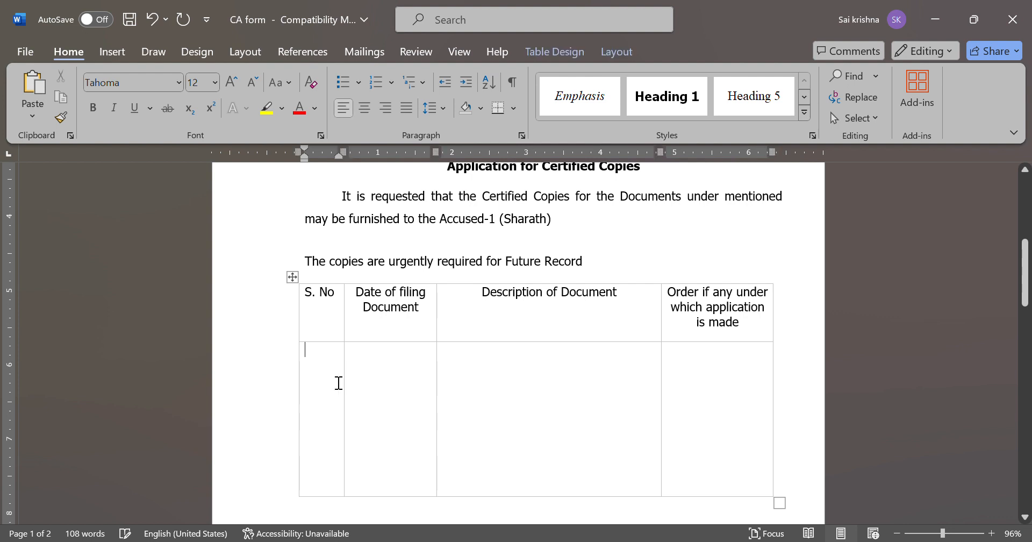
{"action": "type", "text": "1."}
{"action": "key", "text": "ctrl+e"}
{"action": "key", "text": "Tab"}
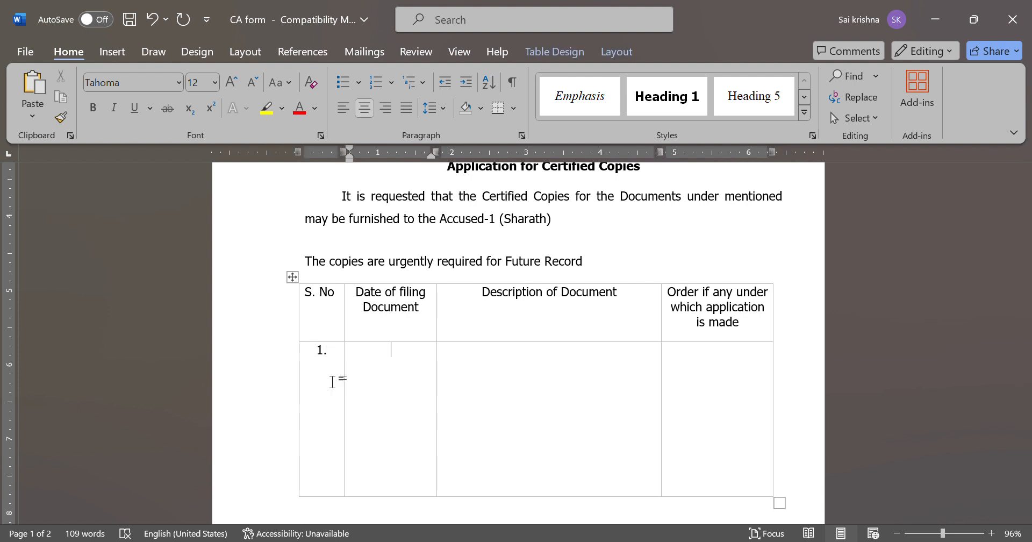
{"action": "type", "text": "06-03-2023"}
{"action": "key", "text": "Tab"}
{"action": "key", "text": "ctrl+e"}
{"action": "type", "text": "Final Judge"}
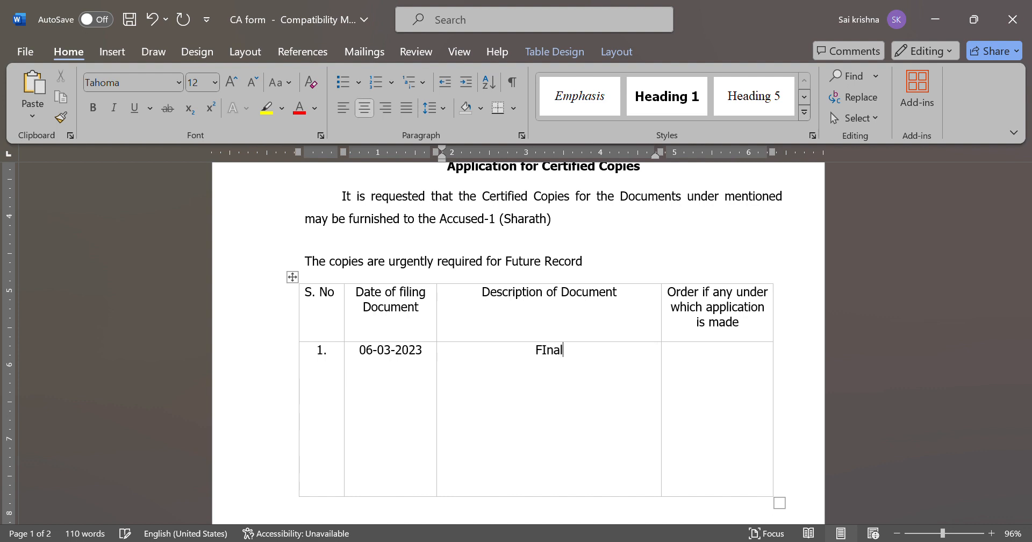
{"action": "type", "text": "ment Copy of 06-"}
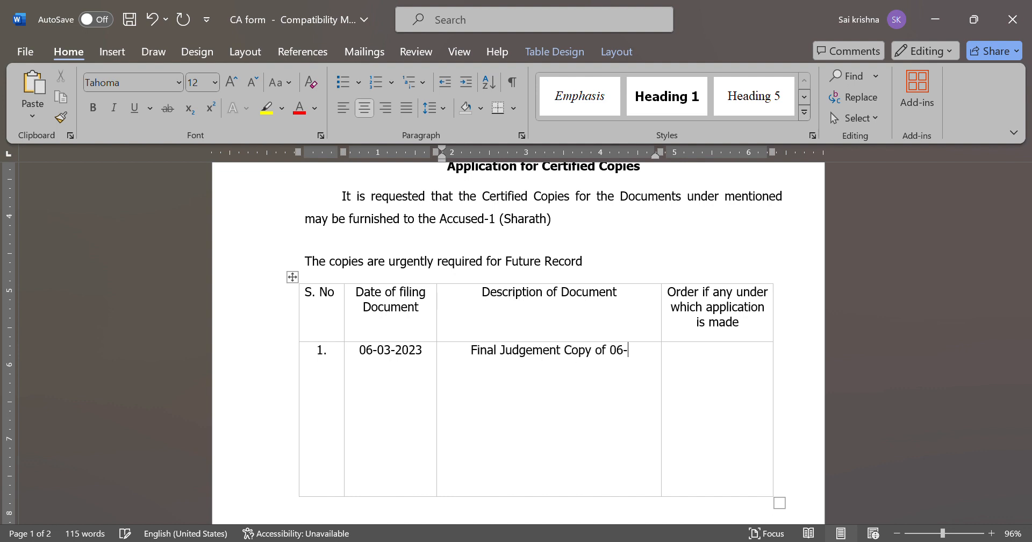
{"action": "type", "text": "03-2023"}
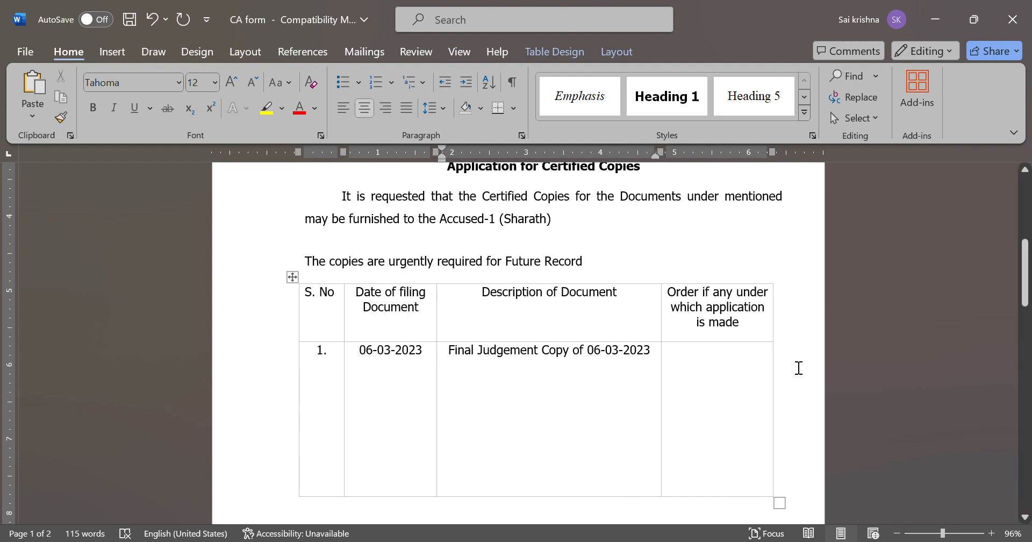
Correct 'if' to 'of' in the last column heading, 'Order of any…'
{"action": "left_click", "coordinate": [706, 295]}
{"action": "key", "text": "BackSpace"}
{"action": "type", "text": "o"}
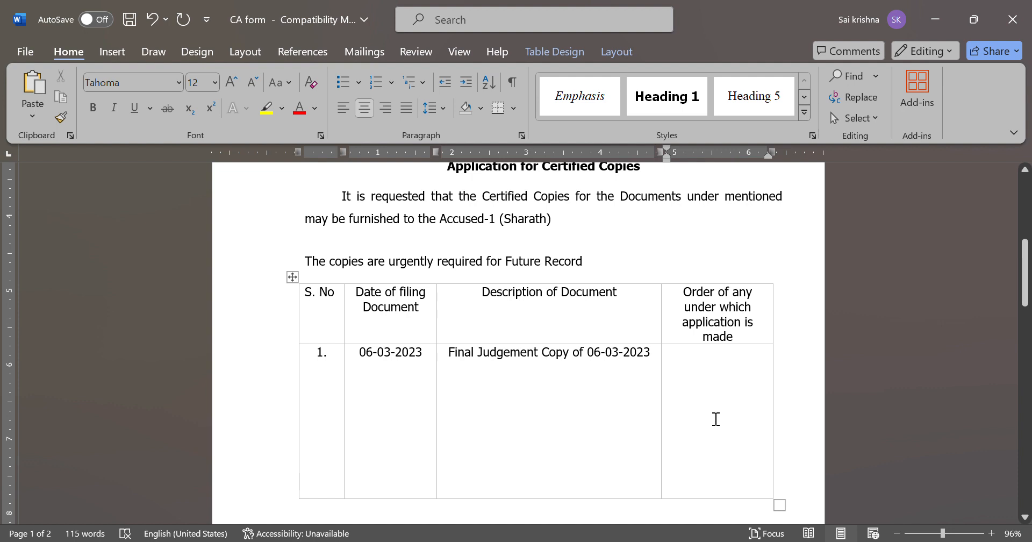
{"action": "scroll", "coordinate": [716, 419], "scroll_direction": "down", "scroll_amount": 5}
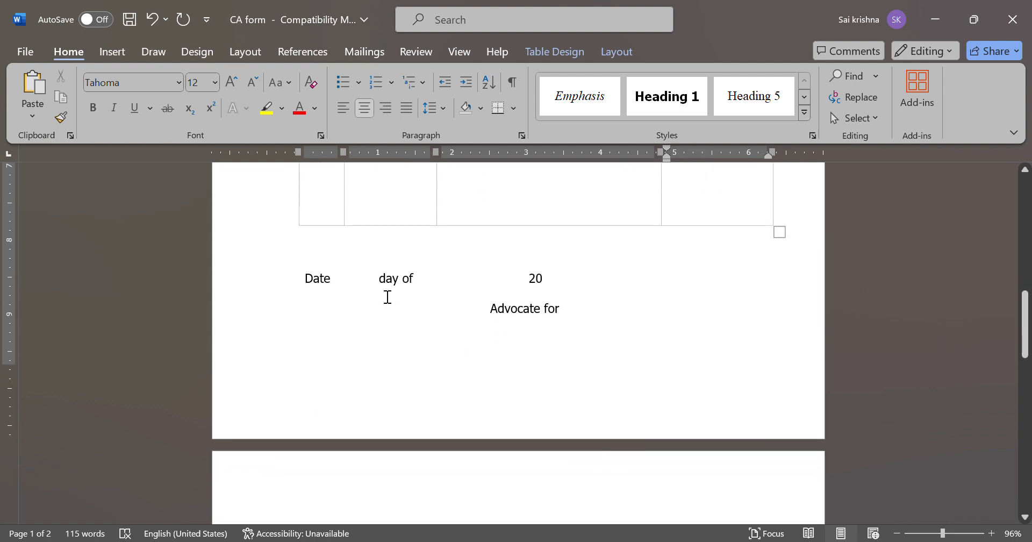
Date the form '25th' day of 'March' 2024
{"action": "left_click", "coordinate": [381, 285]}
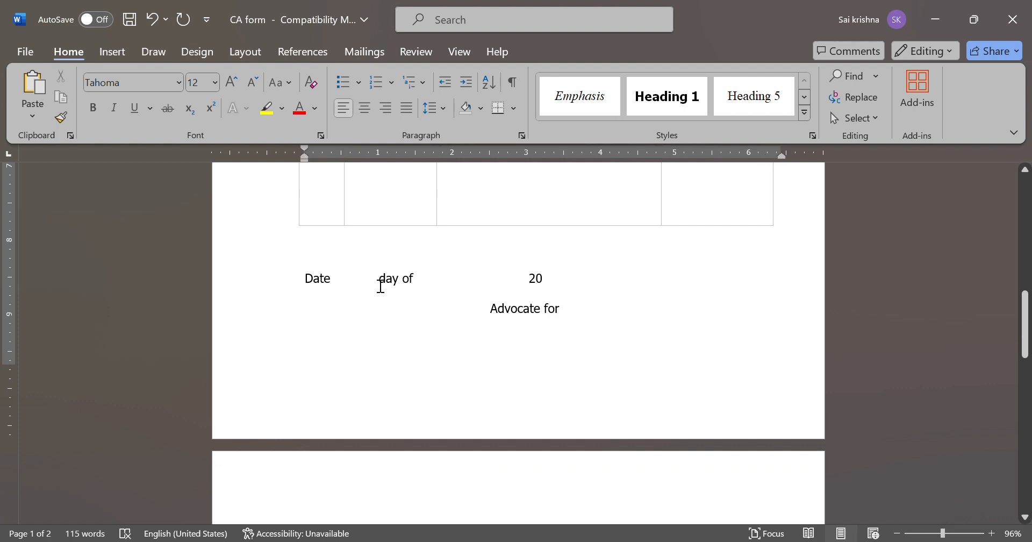
{"action": "type", "text": "25th"}
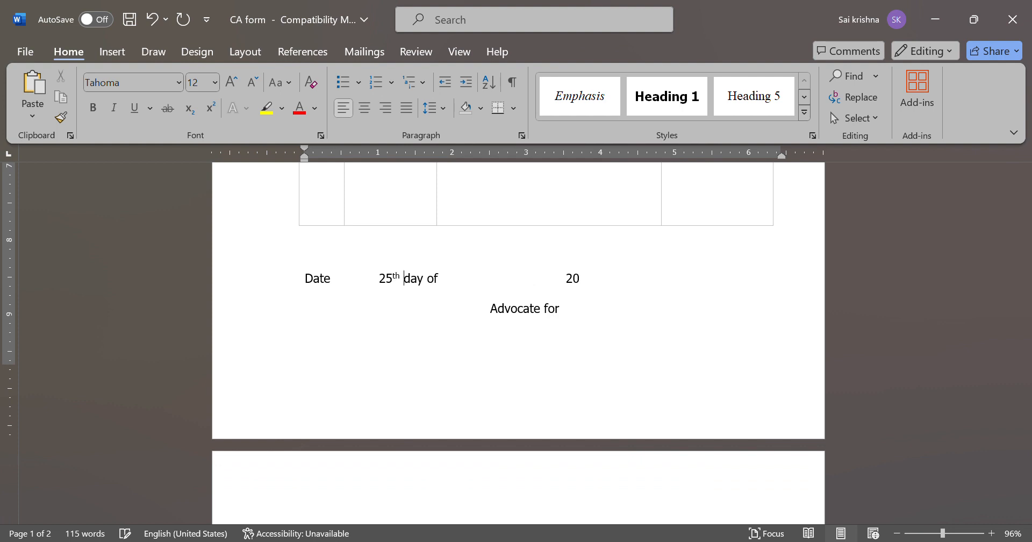
{"action": "key", "text": "Right"}
{"action": "key", "text": "Right"}
{"action": "key", "text": "Right"}
{"action": "type", "text": "March"}
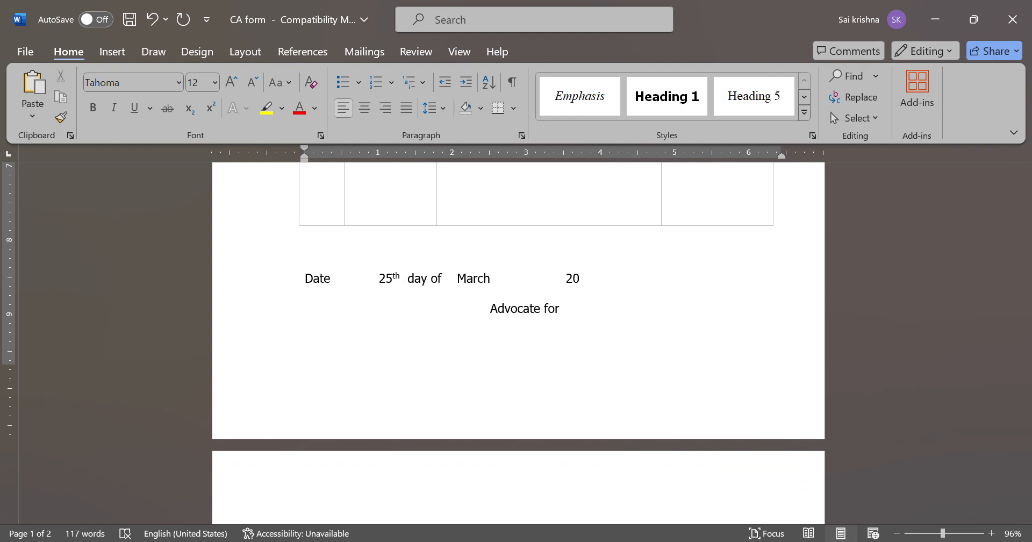
{"action": "key", "text": "Delete"}
{"action": "key", "text": "End"}
{"action": "type", "text": "24"}
Sign off as 'Advocate for Accused -1' with the accused's name in brackets
{"action": "left_click", "coordinate": [568, 329]}
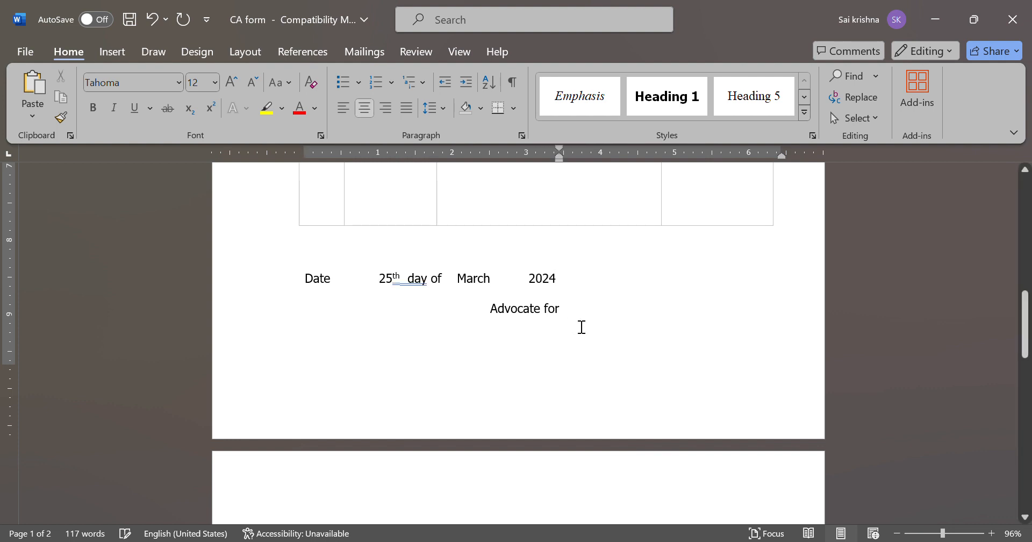
{"action": "scroll", "coordinate": [570, 328], "scroll_direction": "up", "scroll_amount": 6}
{"action": "scroll", "coordinate": [582, 327], "scroll_direction": "down", "scroll_amount": 3}
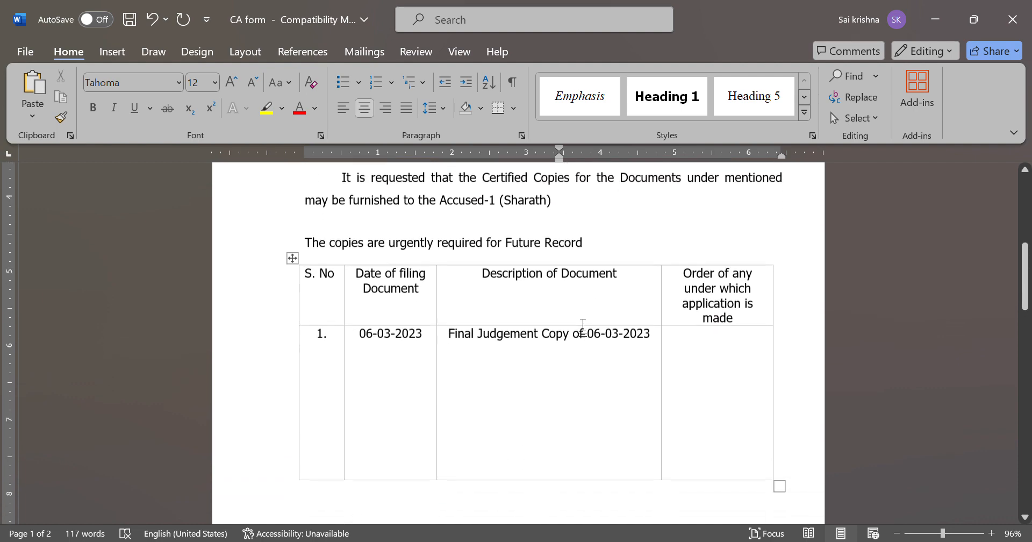
{"action": "scroll", "coordinate": [582, 327], "scroll_direction": "down", "scroll_amount": 6}
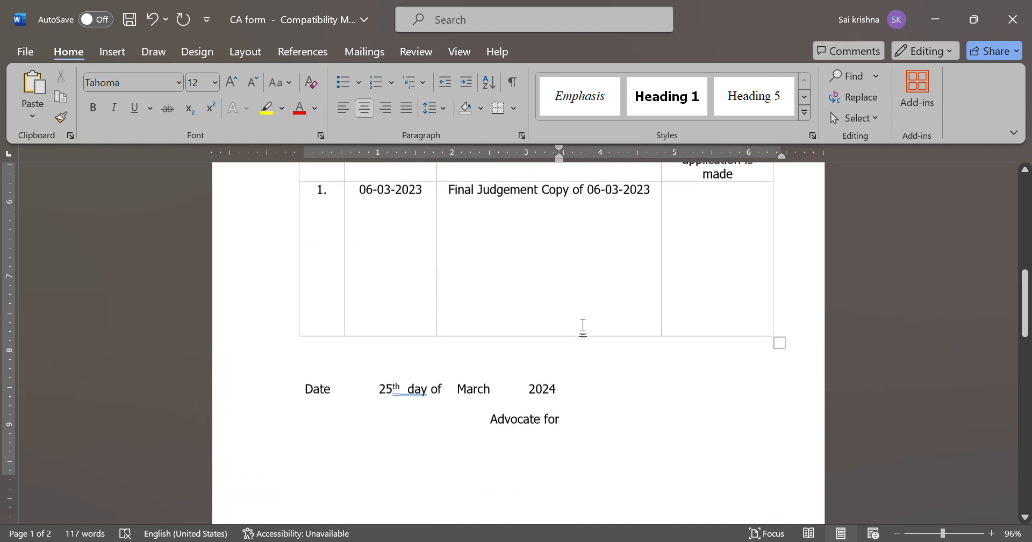
{"action": "left_click", "coordinate": [587, 431]}
{"action": "type", "text": "A"}
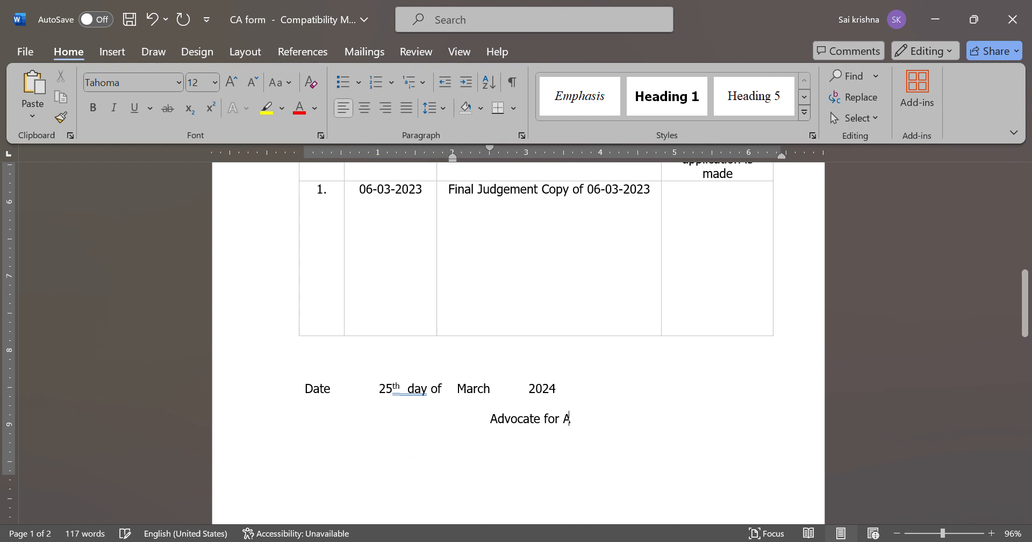
{"action": "type", "text": "Ccused -"}
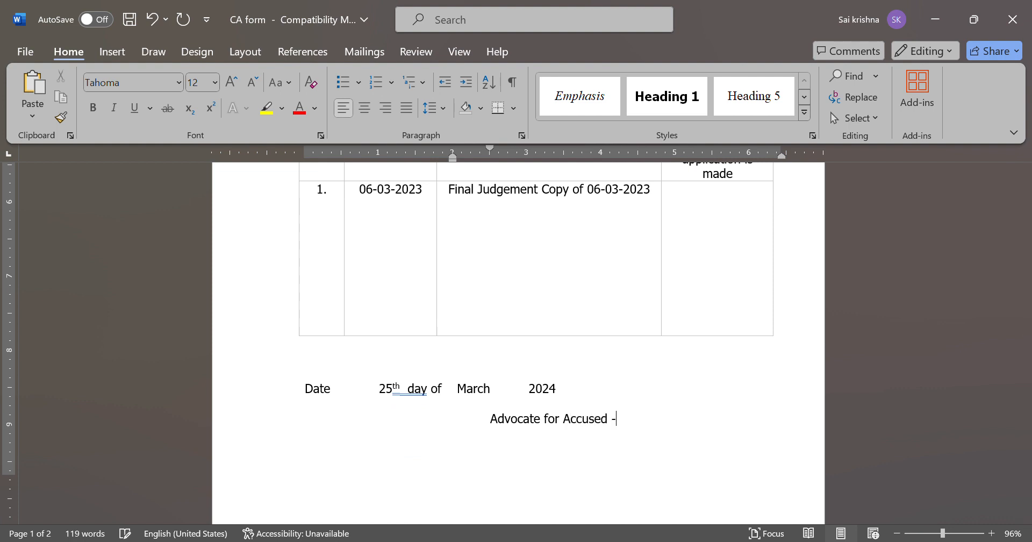
{"action": "type", "text": "1 ()"}
{"action": "key", "text": "Left"}
{"action": "type", "text": "Sharath"}
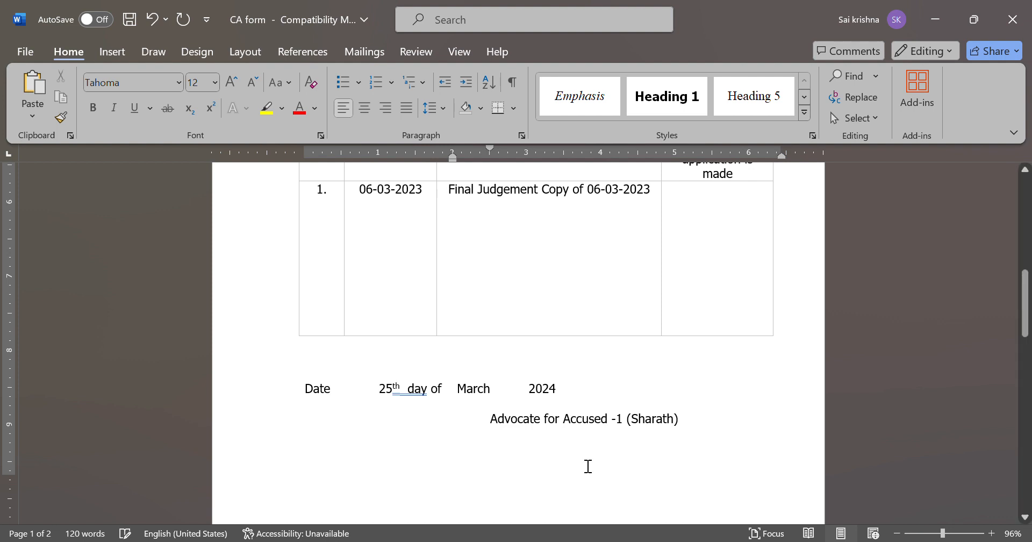
{"action": "scroll", "coordinate": [588, 472], "scroll_direction": "down", "scroll_amount": 3}
{"action": "scroll", "coordinate": [589, 471], "scroll_direction": "down", "scroll_amount": 1}
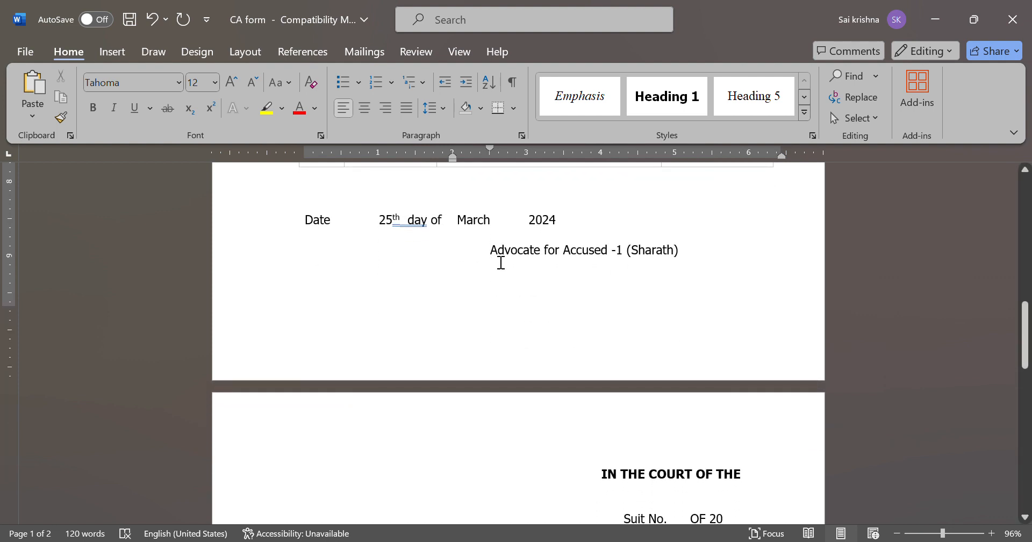
Add 'Hon'ble VI Addl. Metropolitan Magistrate' to the docket's court heading, with plain 'At Nampally' below
{"action": "scroll", "coordinate": [501, 262], "scroll_direction": "down", "scroll_amount": 5}
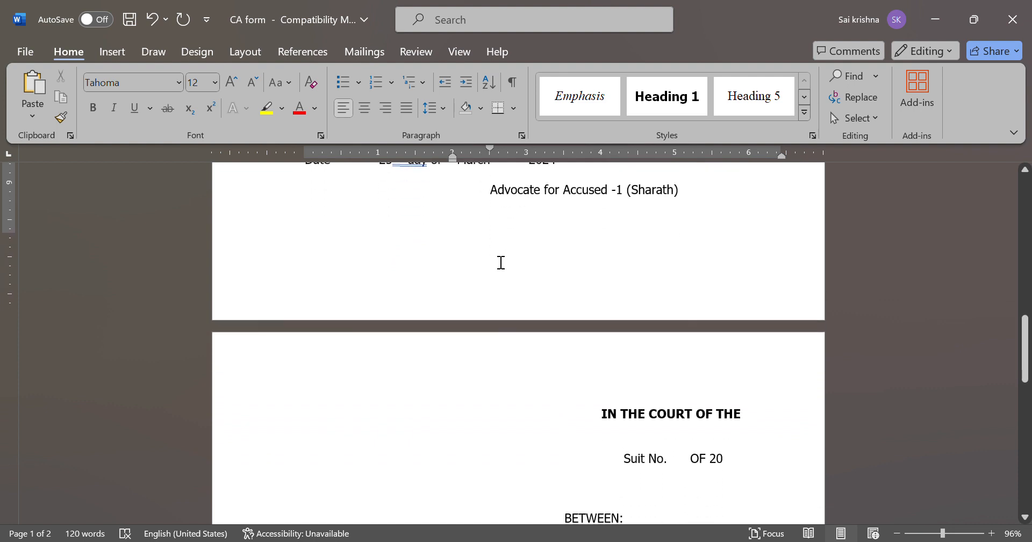
{"action": "scroll", "coordinate": [499, 261], "scroll_direction": "down", "scroll_amount": 2}
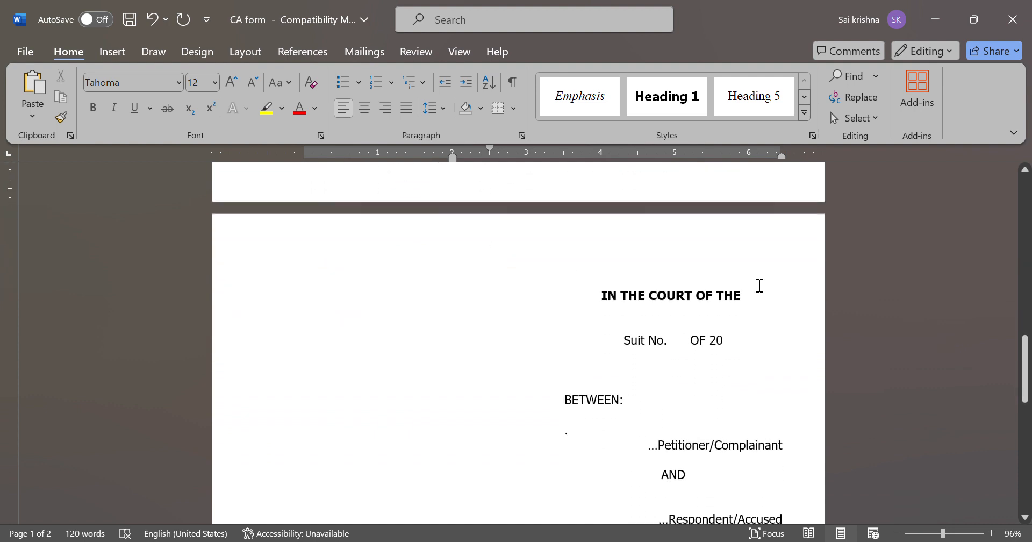
{"action": "left_click", "coordinate": [754, 303]}
{"action": "type", "text": "Ho"}
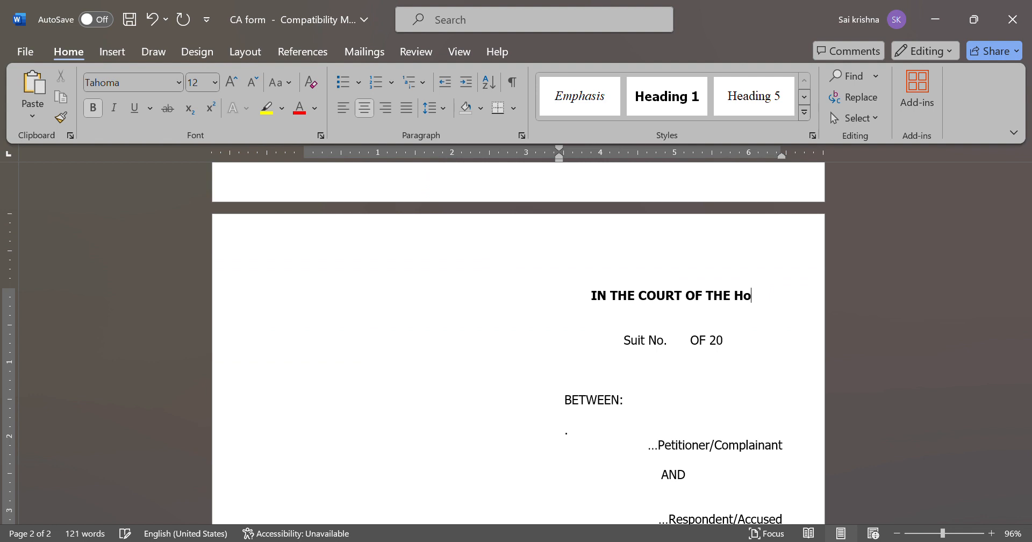
{"action": "type", "text": "n'ble "}
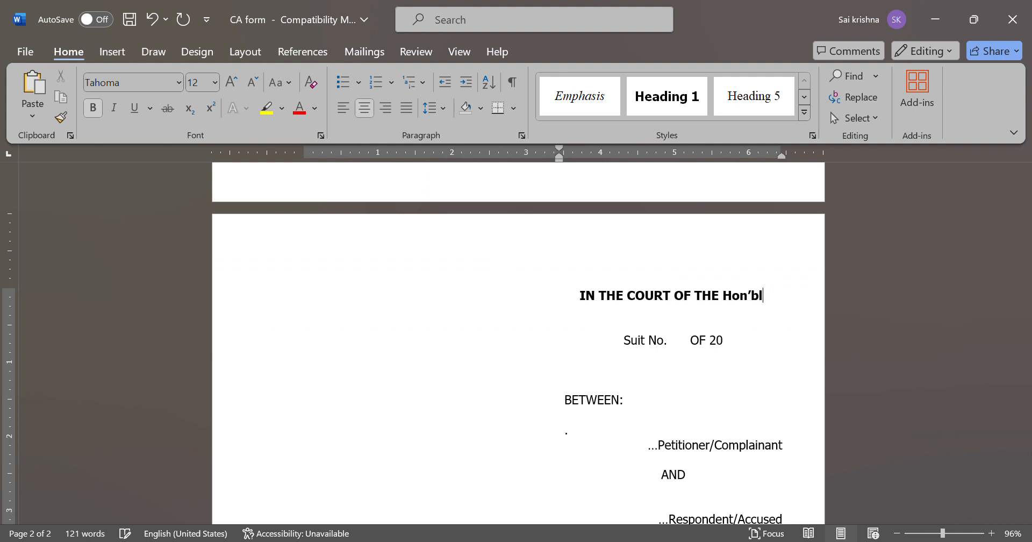
{"action": "type", "text": "VI A"}
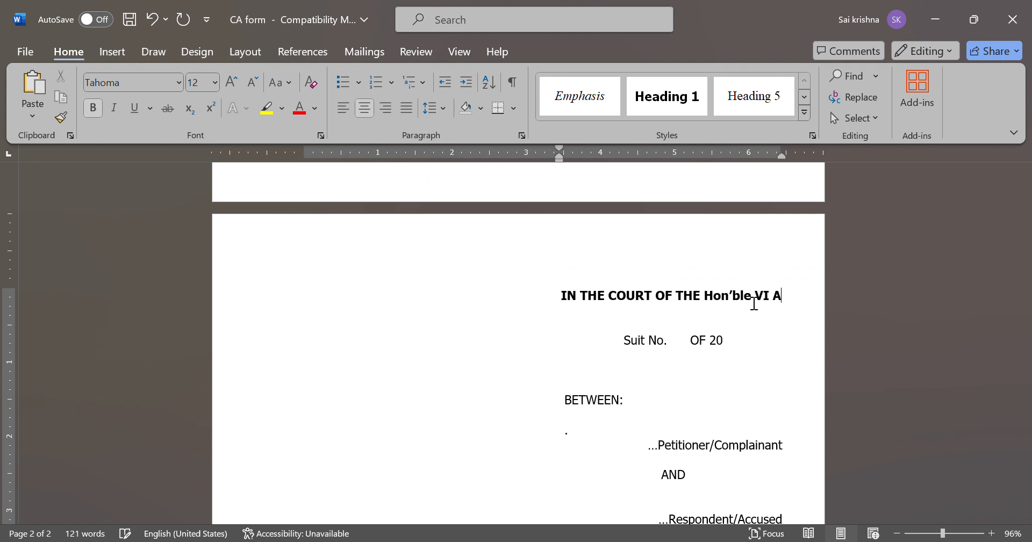
{"action": "type", "text": "ddl. Metro["}
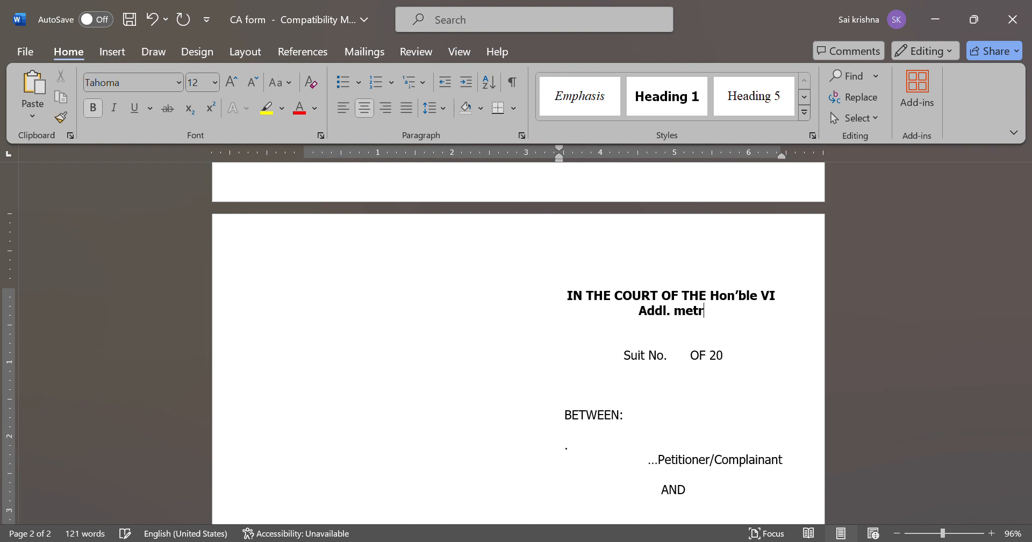
{"action": "type", "text": "oli"}
{"action": "key", "text": "BackSpace"}
{"action": "key", "text": "BackSpace"}
{"action": "key", "text": "BackSpace"}
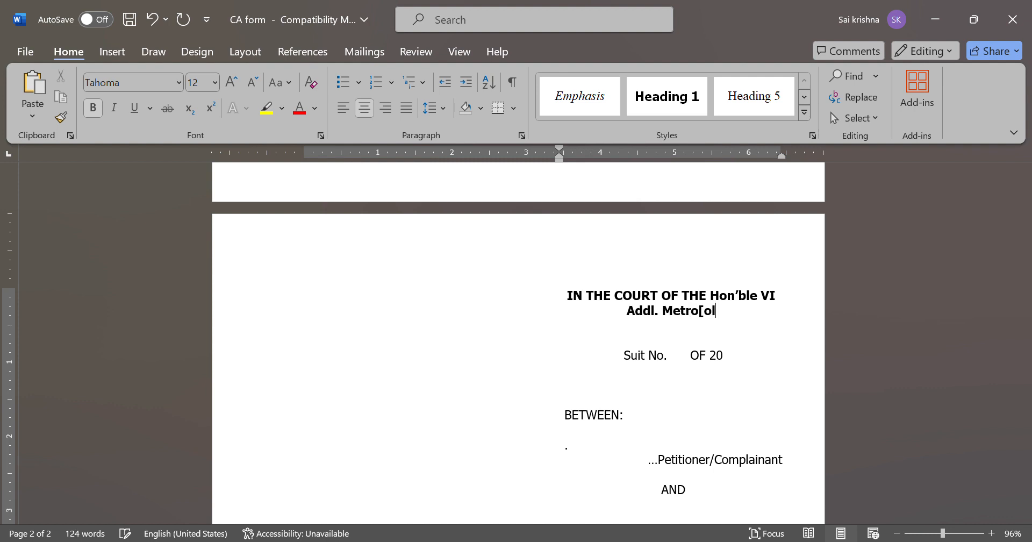
{"action": "key", "text": "BackSpace"}
{"action": "type", "text": "polit"}
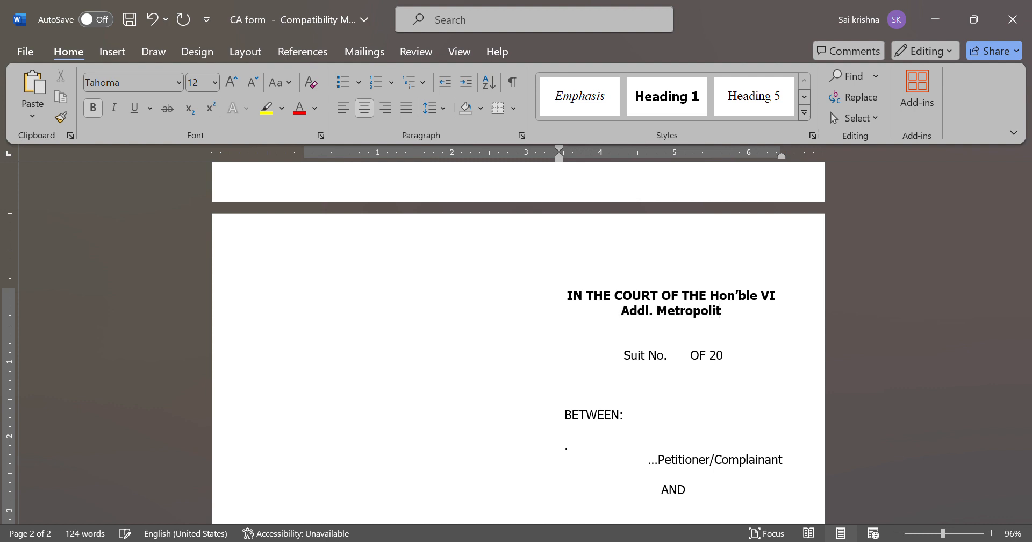
{"action": "type", "text": "an Magistrate"}
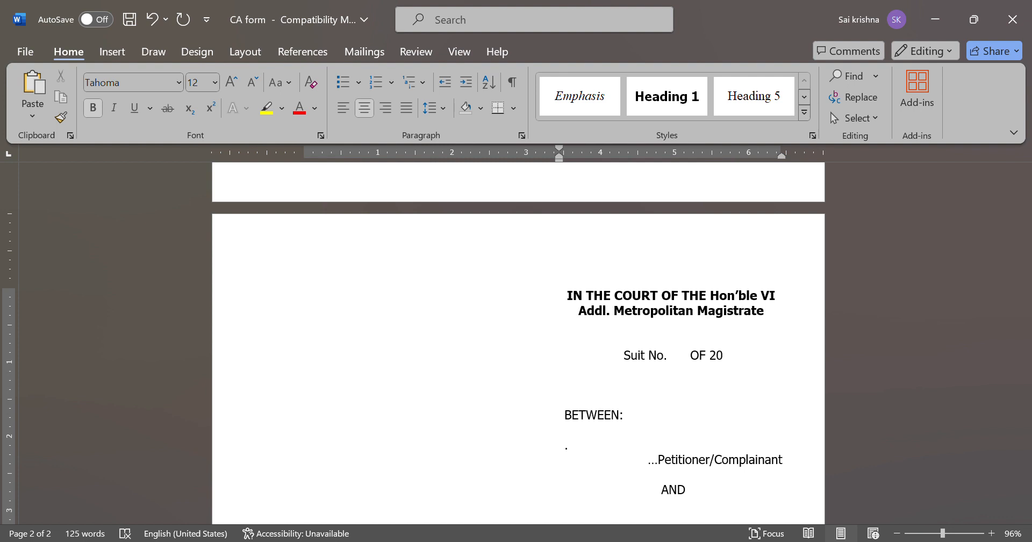
{"action": "key", "text": "Return"}
{"action": "key", "text": "ctrl+b"}
{"action": "type", "text": "A"}
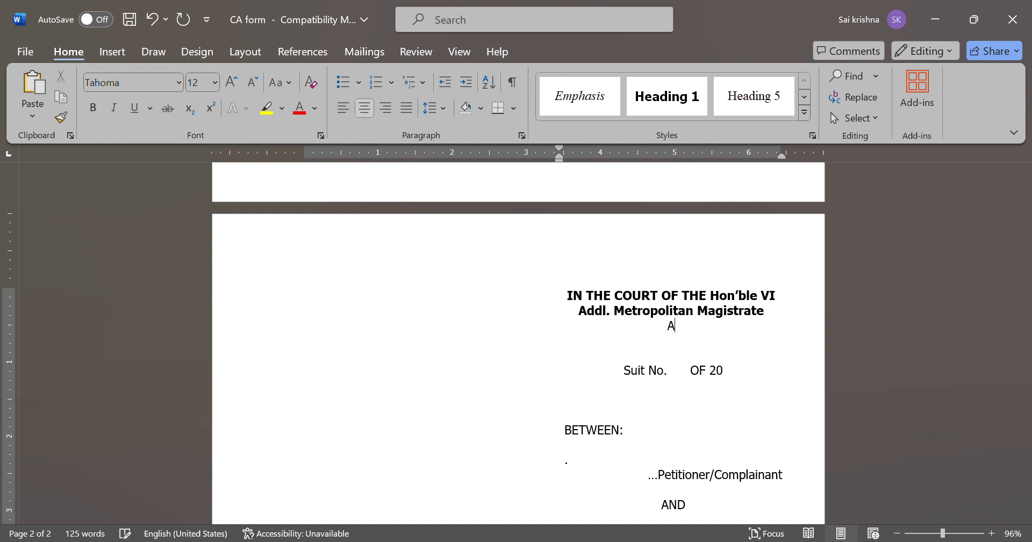
{"action": "type", "text": "t Nampally"}
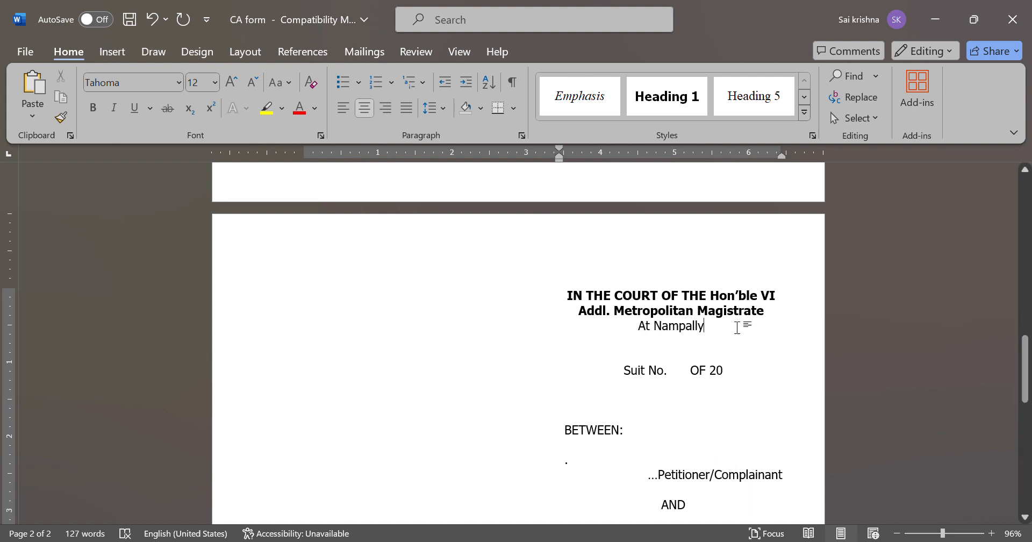
{"action": "left_click", "coordinate": [649, 372]}
{"action": "key", "text": "BackSpace"}
{"action": "key", "text": "BackSpace"}
{"action": "key", "text": "BackSpace"}
{"action": "key", "text": "BackSpace"}
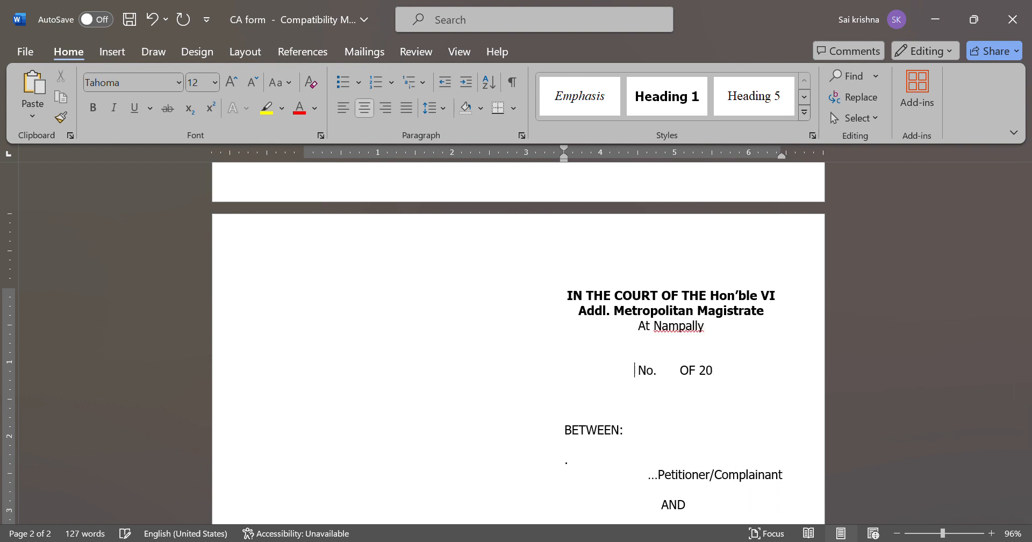
{"action": "type", "text": "C.C."}
{"action": "key", "text": "Right"}
{"action": "key", "text": "Right"}
{"action": "key", "text": "Right"}
{"action": "key", "text": "Right"}
{"action": "key", "text": "Right"}
{"action": "key", "text": "Right"}
{"action": "key", "text": "Right"}
{"action": "key", "text": "Right"}
{"action": "key", "text": "Right"}
{"action": "key", "text": "Right"}
{"action": "key", "text": "Right"}
{"action": "key", "text": "Right"}
{"action": "key", "text": "Right"}
{"action": "key", "text": "Right"}
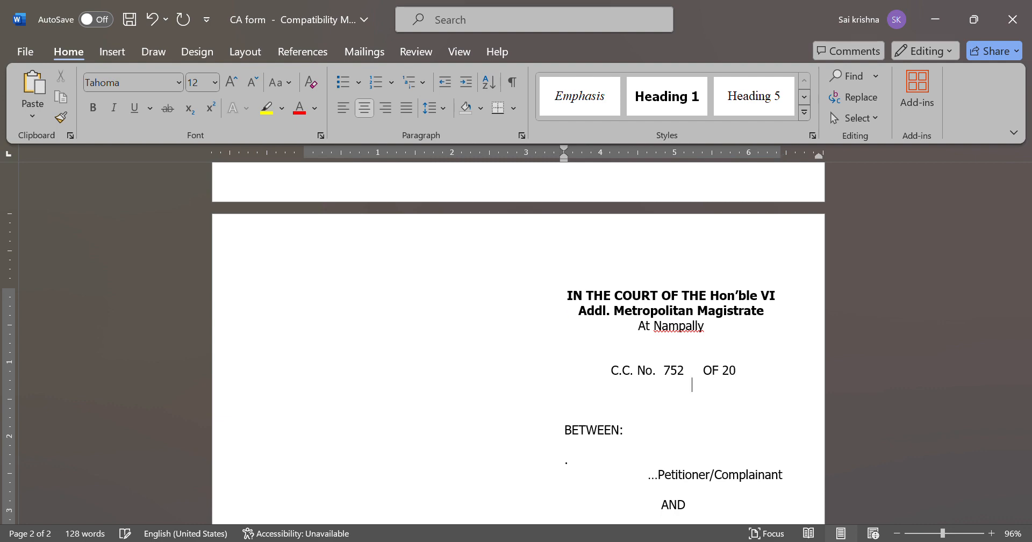
{"action": "scroll", "coordinate": [518, 344], "scroll_direction": "up", "scroll_amount": 10}
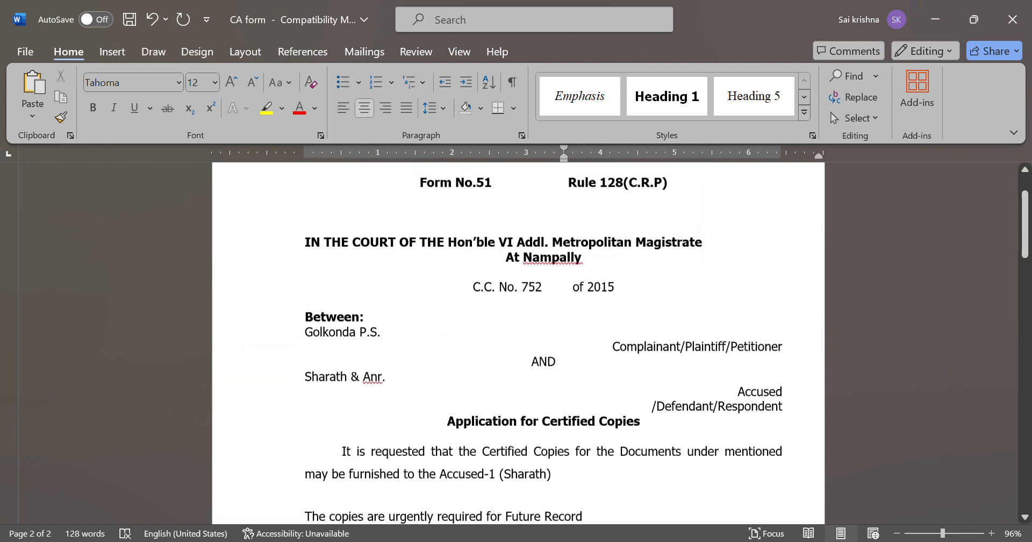
{"action": "scroll", "coordinate": [518, 344], "scroll_direction": "down", "scroll_amount": 10}
{"action": "scroll", "coordinate": [656, 406], "scroll_direction": "down", "scroll_amount": 1}
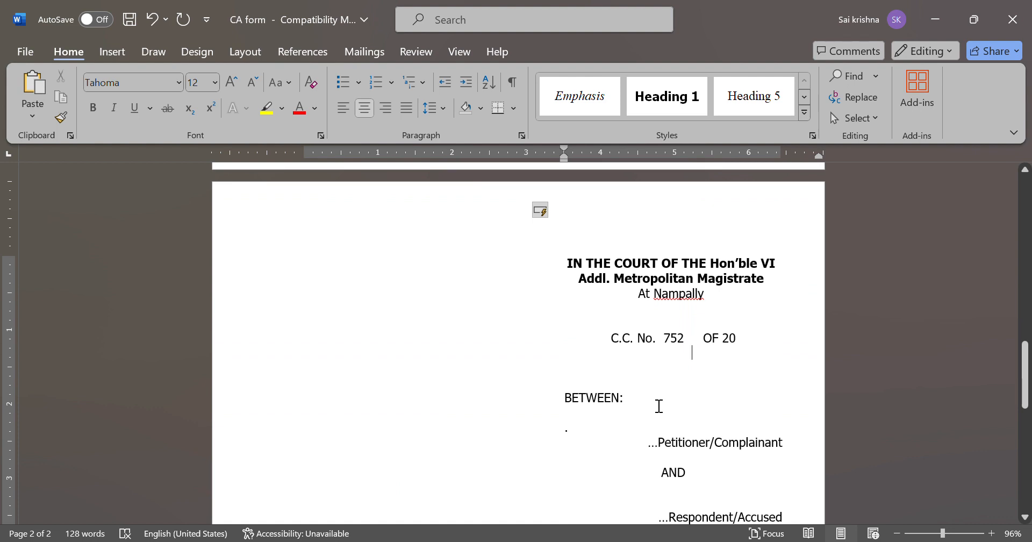
{"action": "left_click", "coordinate": [746, 349]}
{"action": "type", "text": "15"}
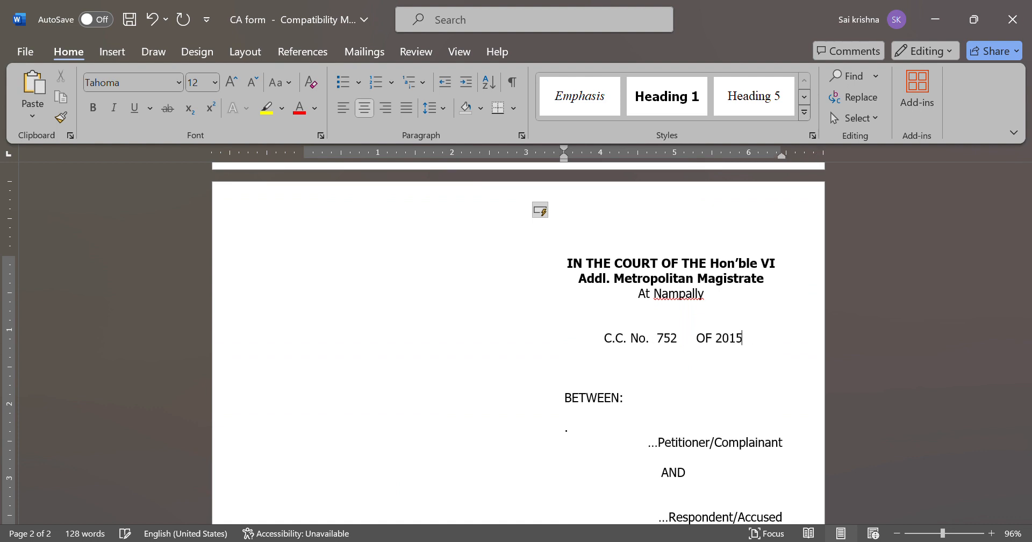
Name 'Golkonda P.S.' as the petitioner under BETWEEN
{"action": "left_click", "coordinate": [609, 435]}
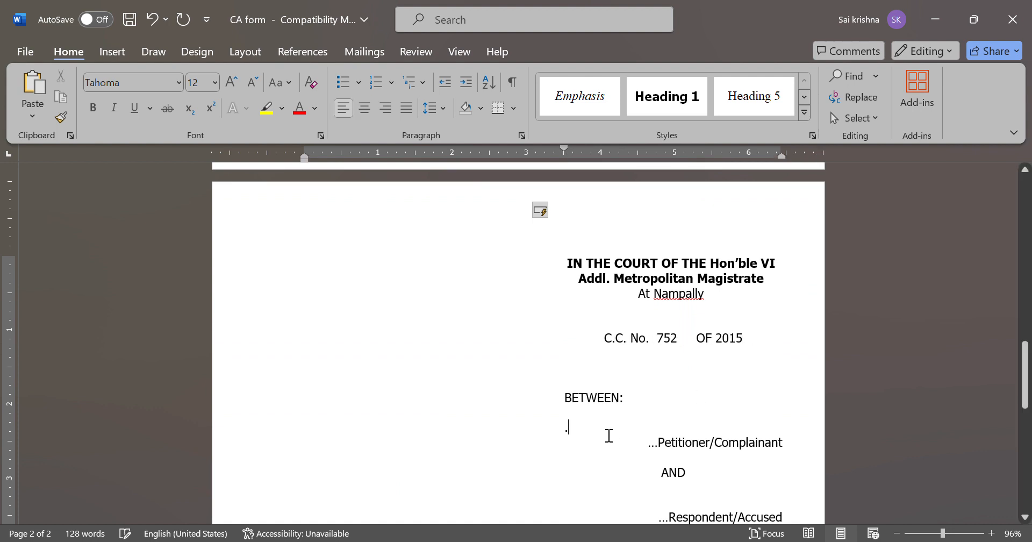
{"action": "type", "text": "Meer"}
{"action": "key", "text": "BackSpace"}
{"action": "key", "text": "BackSpace"}
{"action": "key", "text": "BackSpace"}
{"action": "key", "text": "BackSpace"}
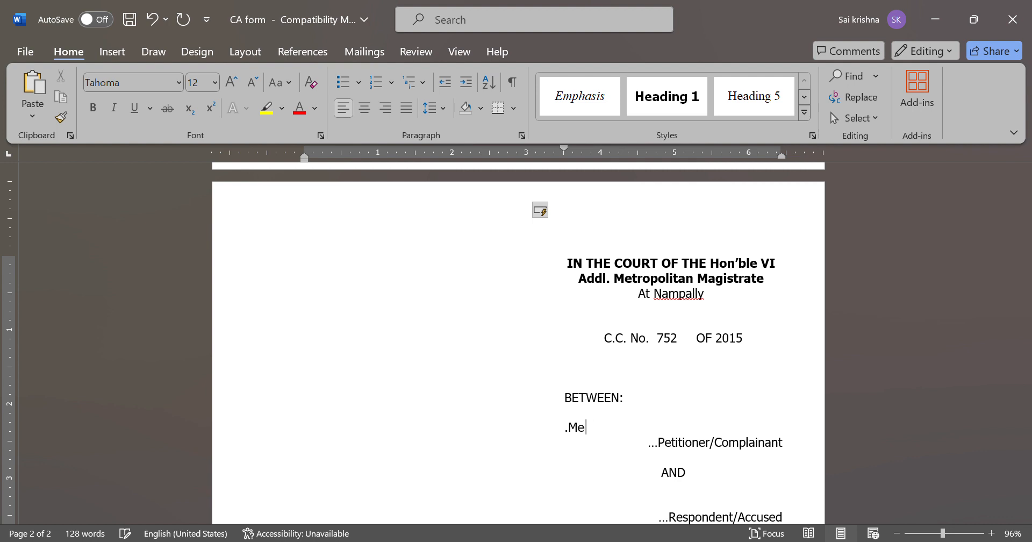
{"action": "type", "text": "H"}
{"action": "key", "text": "BackSpace"}
{"action": "type", "text": "Golkonda P.S."}
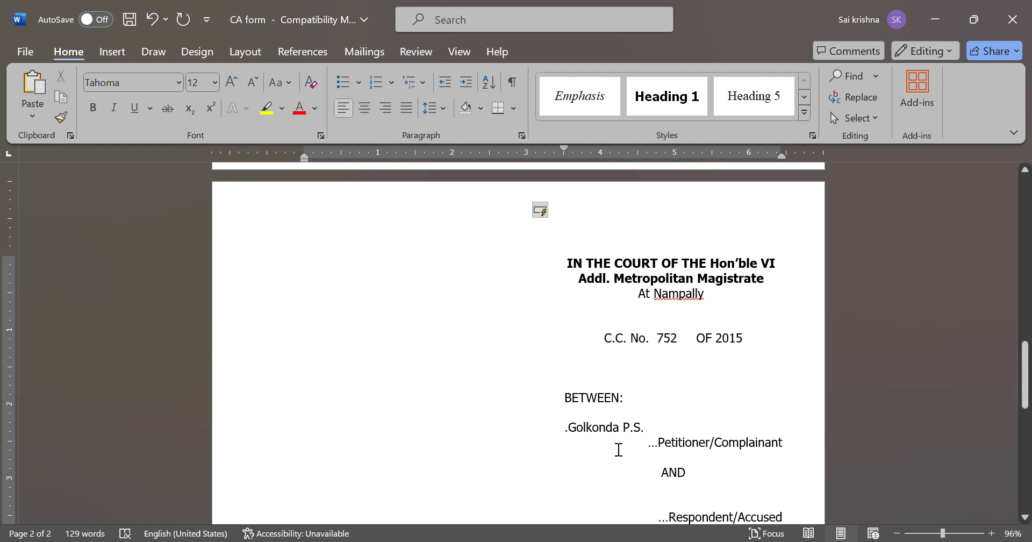
{"action": "key", "text": "Delete"}
{"action": "scroll", "coordinate": [573, 433], "scroll_direction": "down", "scroll_amount": 3}
{"action": "left_click", "coordinate": [666, 326]}
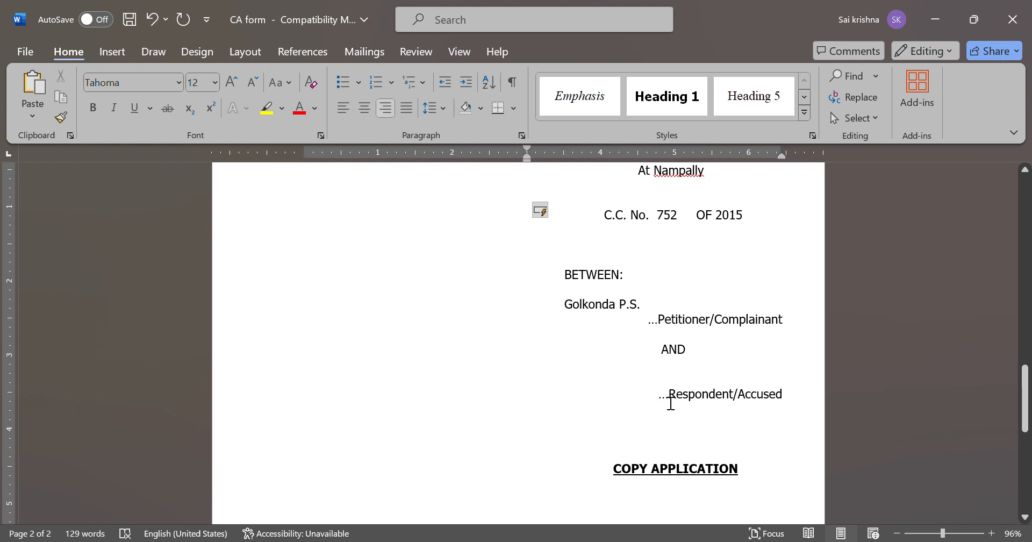
Enter the accused's name with '& Anr.' above Respondent/Accused on the docket
{"action": "left_click", "coordinate": [644, 385]}
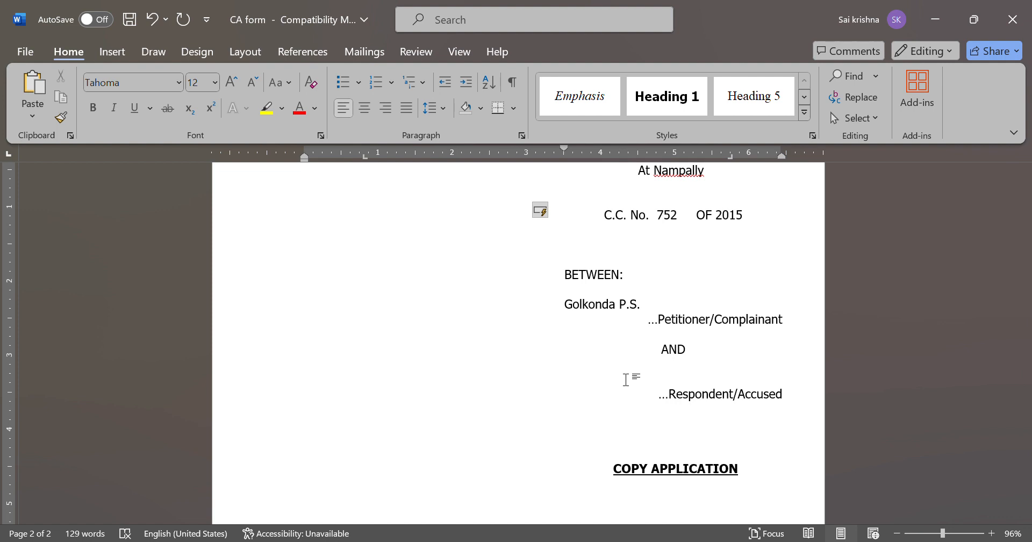
{"action": "type", "text": "Sharath & "}
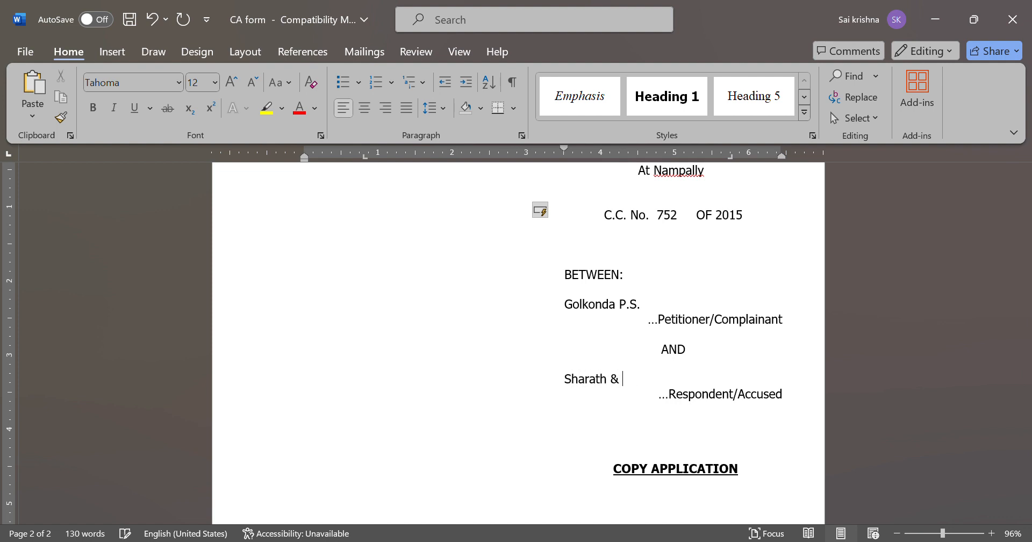
{"action": "type", "text": "Anr."}
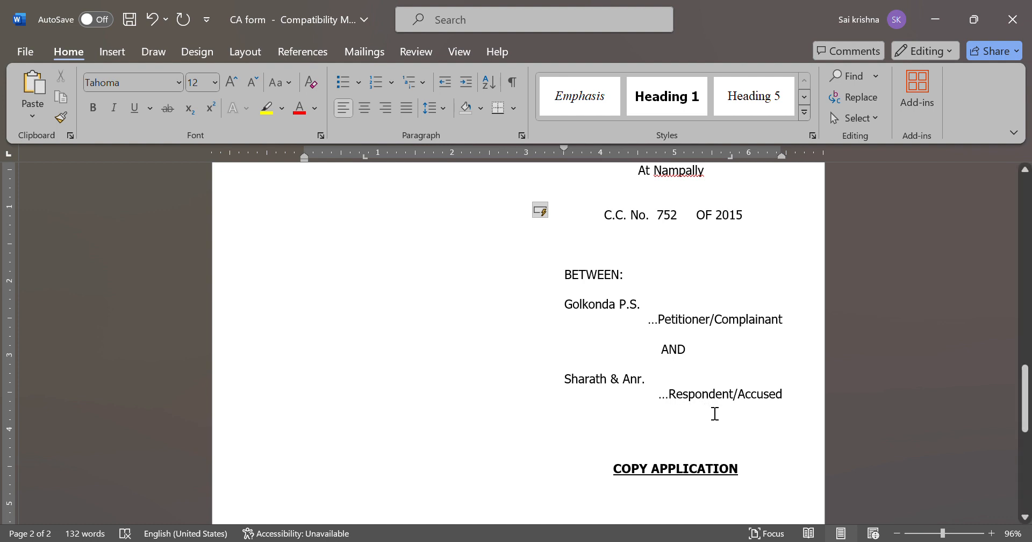
{"action": "scroll", "coordinate": [714, 415], "scroll_direction": "down", "scroll_amount": 3}
Type the filing date 25-03-2024 after FILED ON:
{"action": "left_click", "coordinate": [655, 440]}
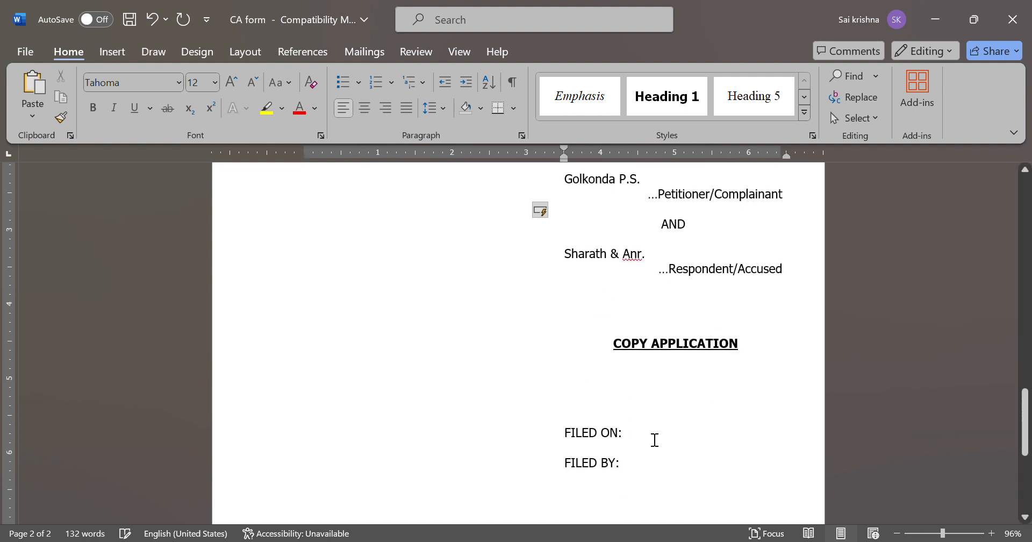
{"action": "scroll", "coordinate": [655, 439], "scroll_direction": "up", "scroll_amount": 8}
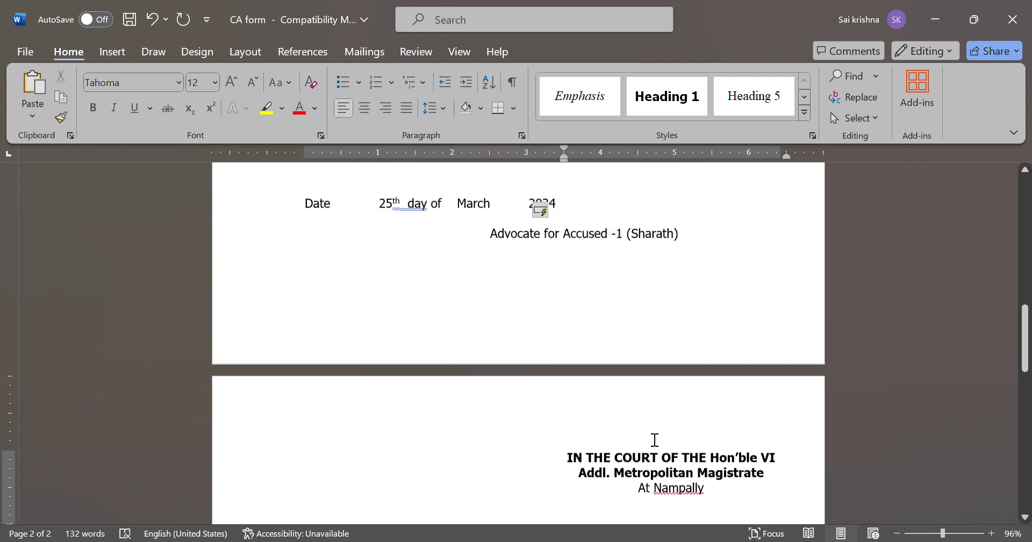
{"action": "scroll", "coordinate": [655, 440], "scroll_direction": "down", "scroll_amount": 3}
{"action": "scroll", "coordinate": [655, 440], "scroll_direction": "down", "scroll_amount": 6}
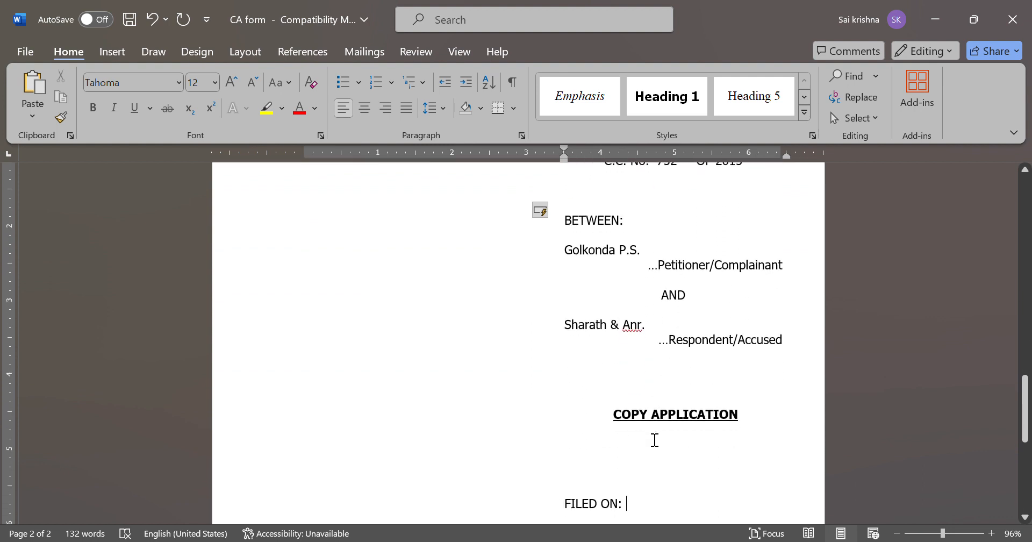
{"action": "type", "text": "25"}
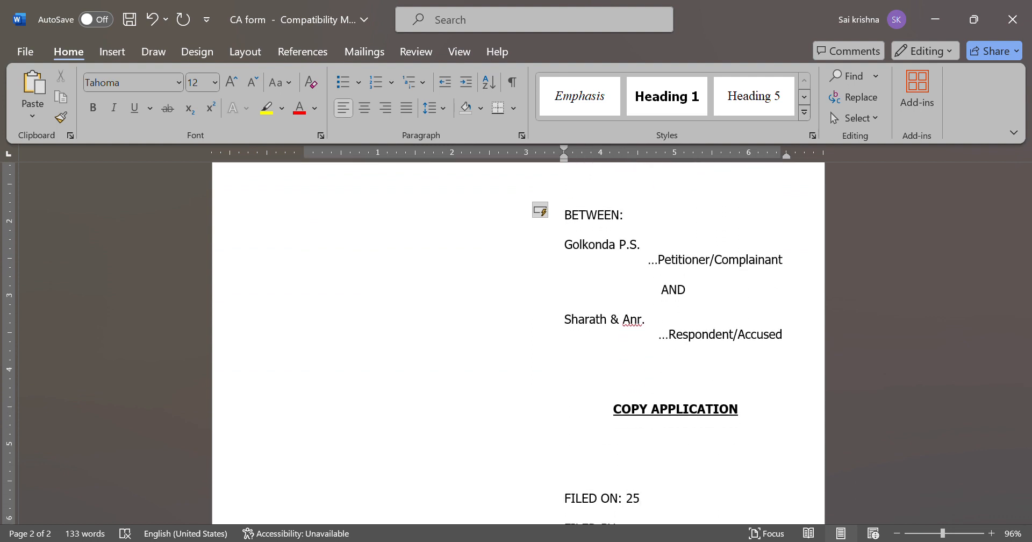
{"action": "type", "text": "-03-2024"}
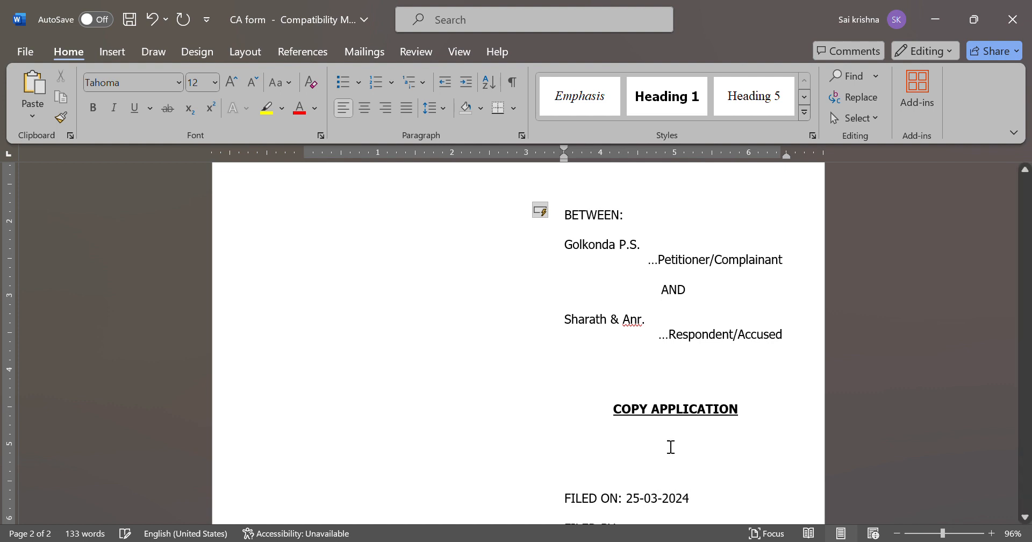
Centre the counsel's name and 'Counsel for Accused No.1' beneath FILED BY:
{"action": "scroll", "coordinate": [660, 441], "scroll_direction": "down", "scroll_amount": 4}
{"action": "left_click", "coordinate": [646, 398]}
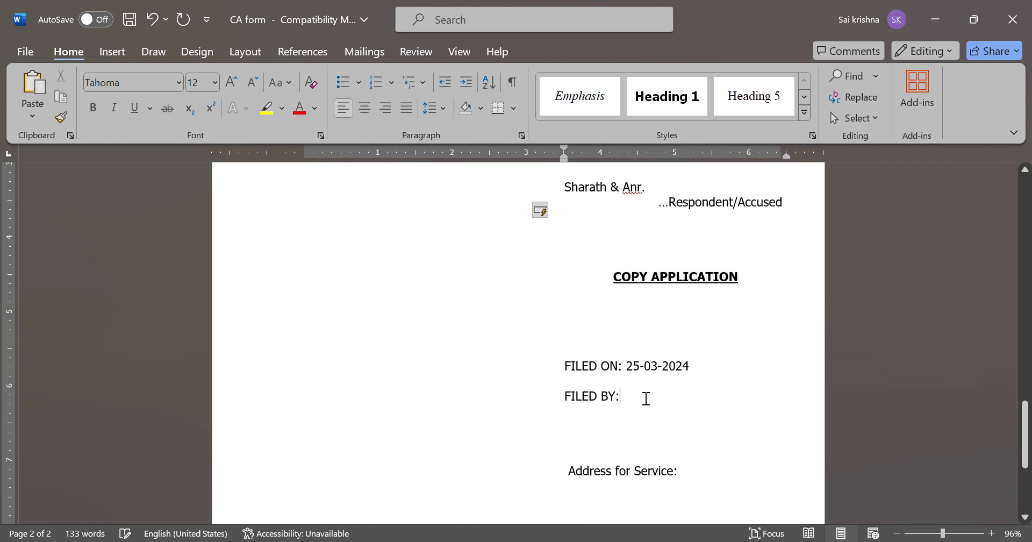
{"action": "key", "text": "Return"}
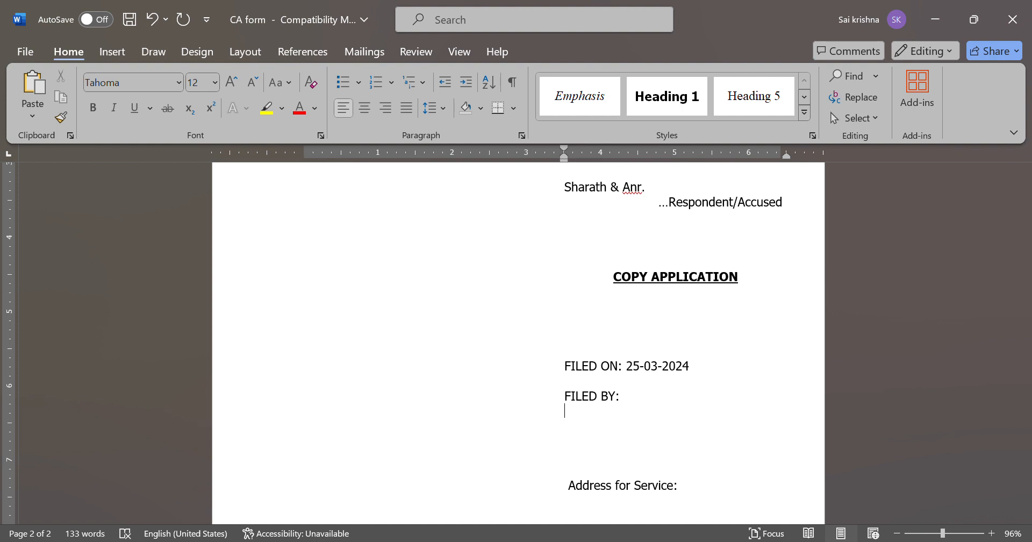
{"action": "key", "text": "ctrl+e"}
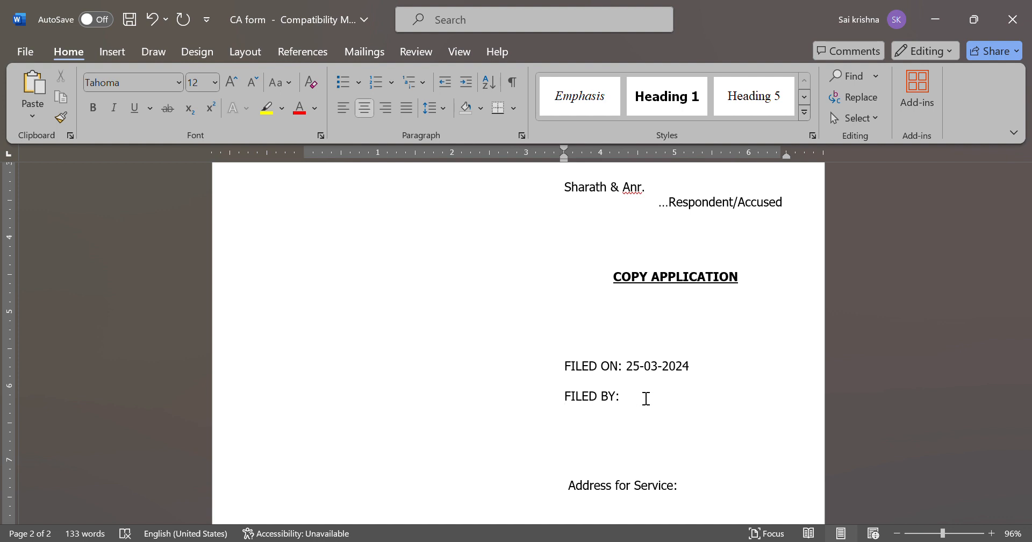
{"action": "key", "text": "Return"}
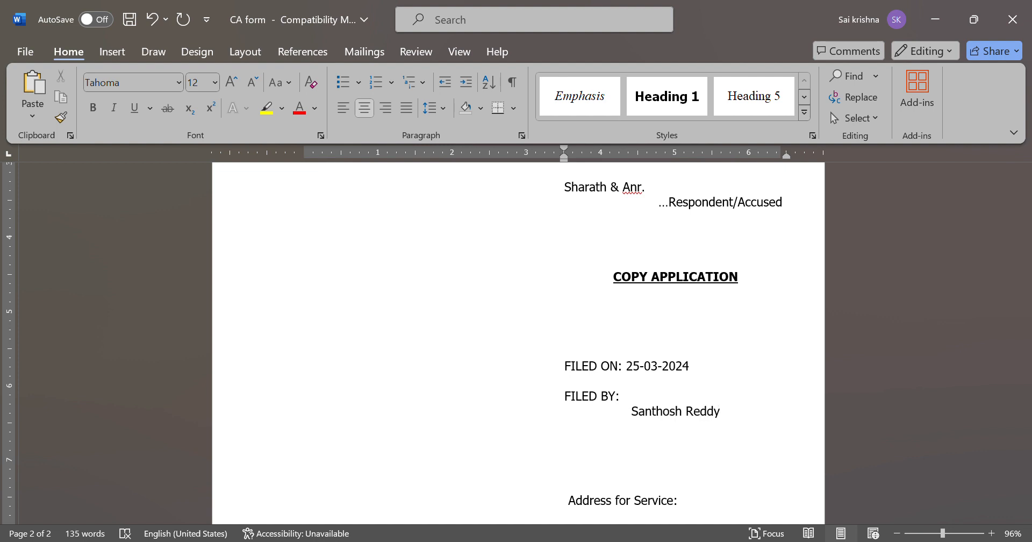
{"action": "type", "text": "Counsel for ACc"}
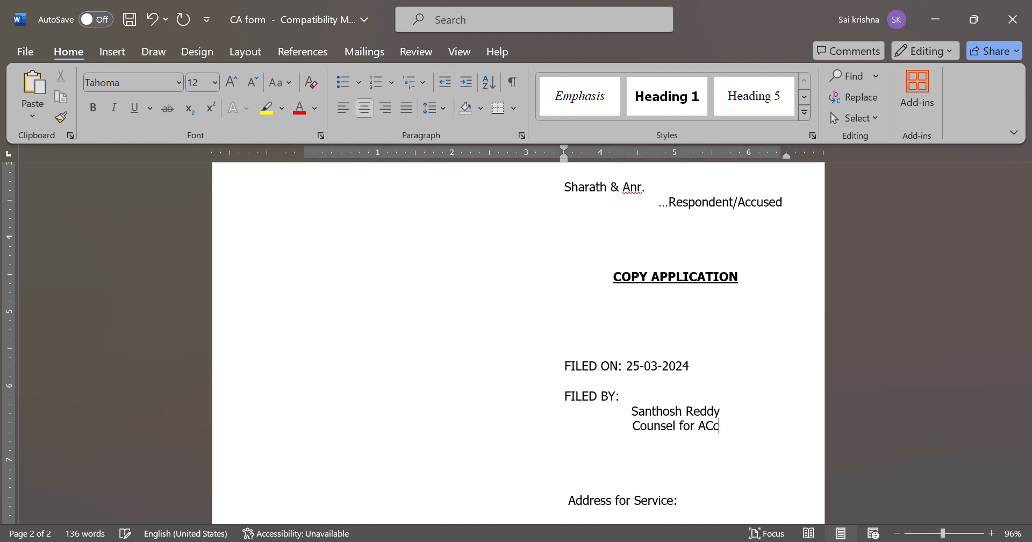
{"action": "type", "text": "used No.1"}
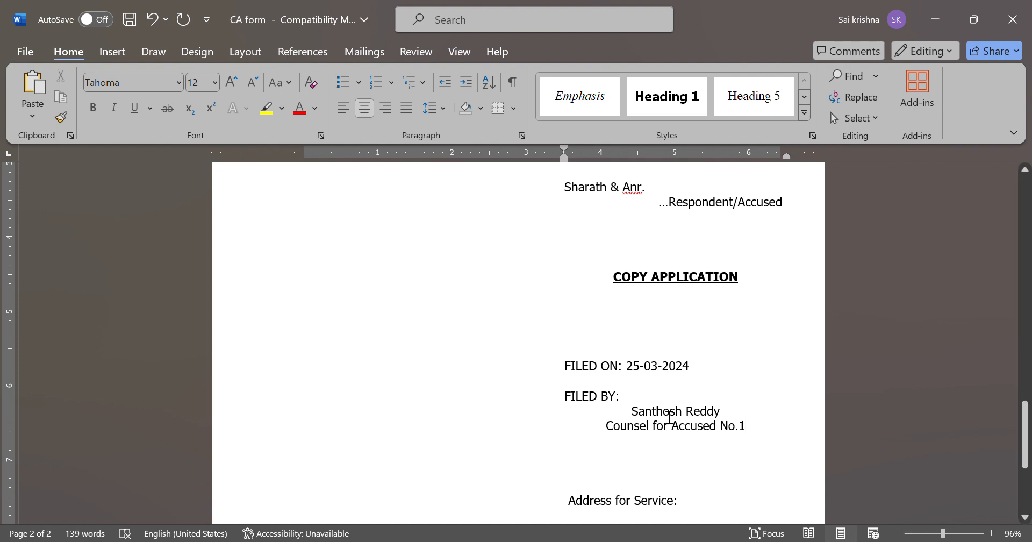
Add 'Cell No. xxxx xxx xxx' beneath Address for Service:
{"action": "scroll", "coordinate": [670, 416], "scroll_direction": "down", "scroll_amount": 3}
{"action": "left_click", "coordinate": [694, 392]}
{"action": "key", "text": "Return"}
{"action": "type", "text": "Cell No."}
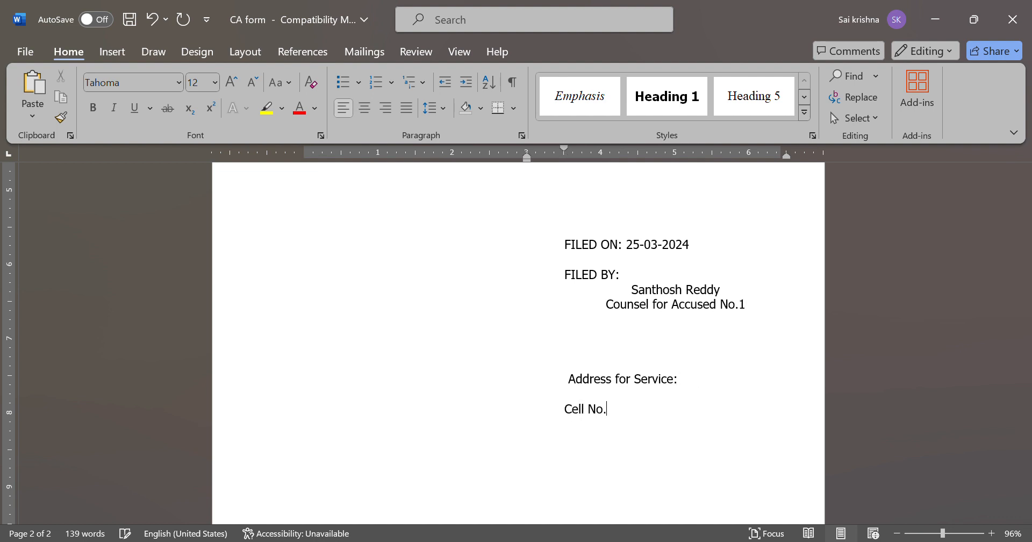
{"action": "type", "text": " xxxx xxx xxx"}
{"action": "scroll", "coordinate": [761, 360], "scroll_direction": "up", "scroll_amount": 6}
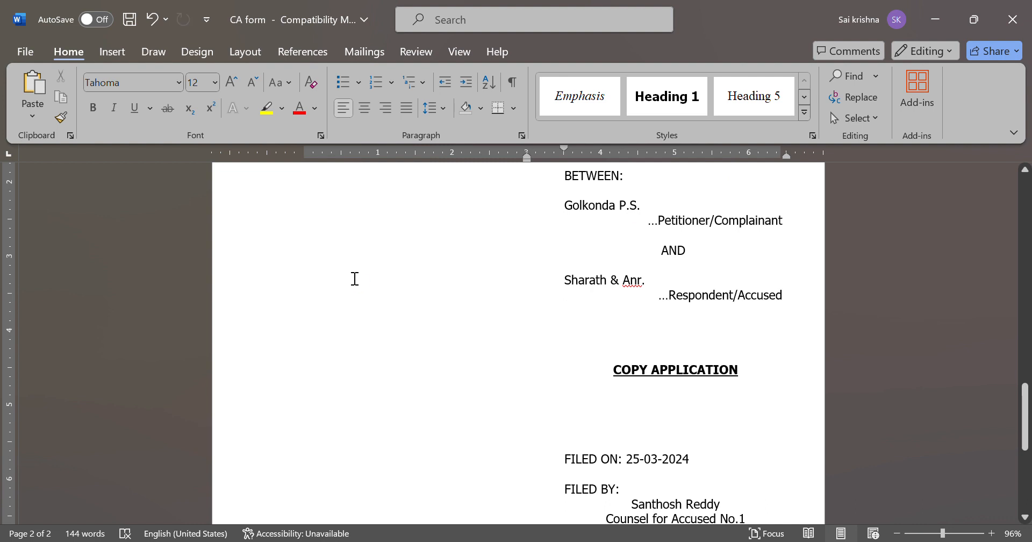
{"action": "scroll", "coordinate": [355, 278], "scroll_direction": "up", "scroll_amount": 5}
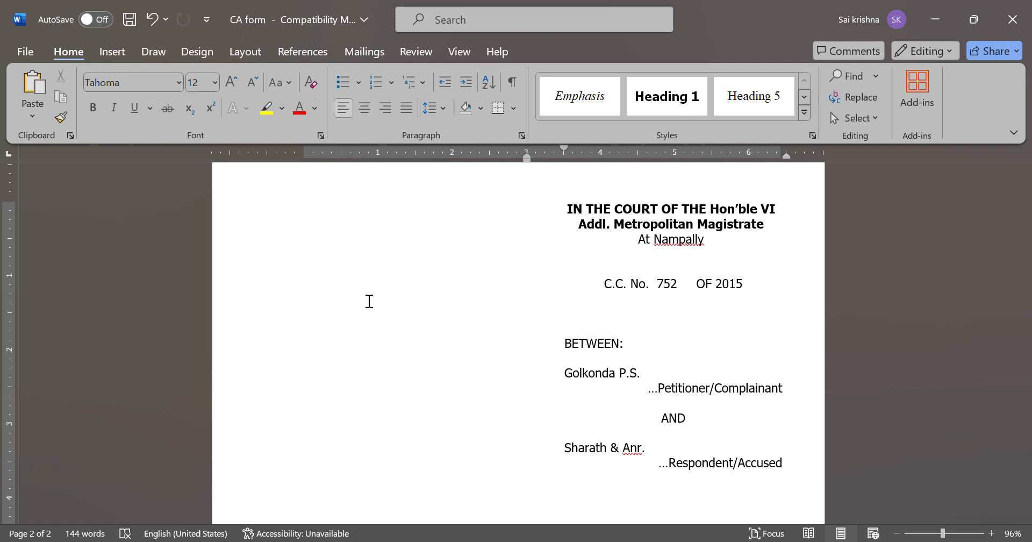
Start a right-aligned line under the Final Judgement Copy of 06-03-2023 description
{"action": "scroll", "coordinate": [410, 284], "scroll_direction": "up", "scroll_amount": 1}
{"action": "scroll", "coordinate": [413, 284], "scroll_direction": "down", "scroll_amount": 10}
{"action": "scroll", "coordinate": [411, 283], "scroll_direction": "up", "scroll_amount": 3}
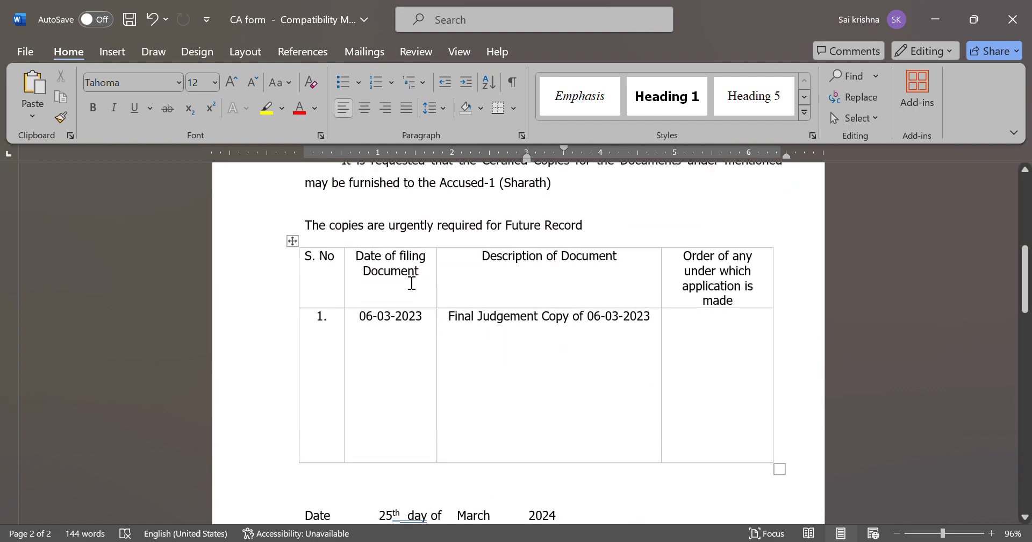
{"action": "left_click", "coordinate": [658, 326]}
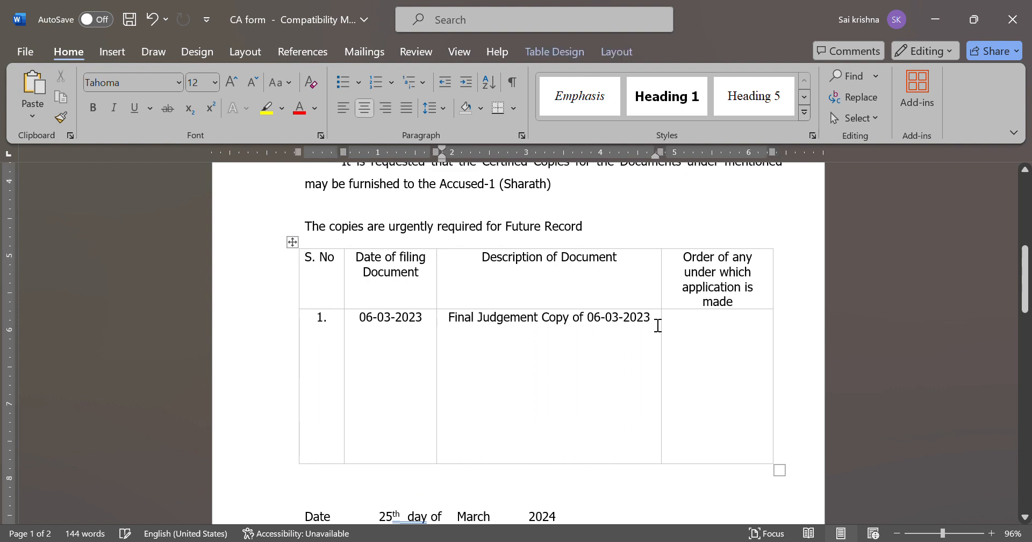
{"action": "key", "text": "ctrl+z"}
{"action": "key", "text": "ctrl+r"}
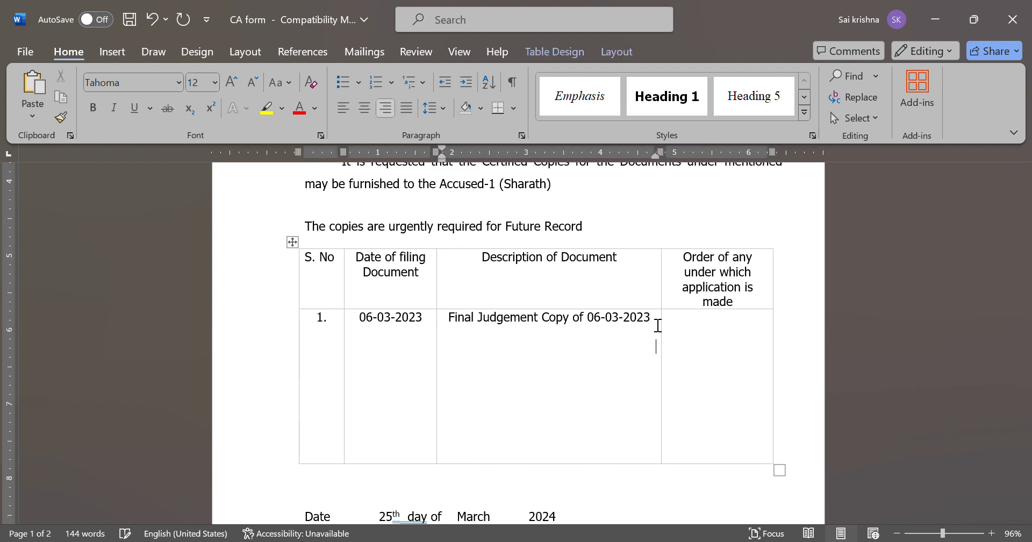
Enter '(3 copies)' on the new right-aligned line in the description cell
{"action": "type", "text": "()"}
{"action": "key", "text": "Left"}
{"action": "type", "text": "# copies"}
{"action": "key", "text": "ctrl+Left"}
{"action": "key", "text": "ctrl+Left"}
{"action": "key", "text": "Right"}
{"action": "key", "text": "Right"}
{"action": "key", "text": "BackSpace"}
{"action": "type", "text": "3"}
{"action": "left_click", "coordinate": [653, 339]}
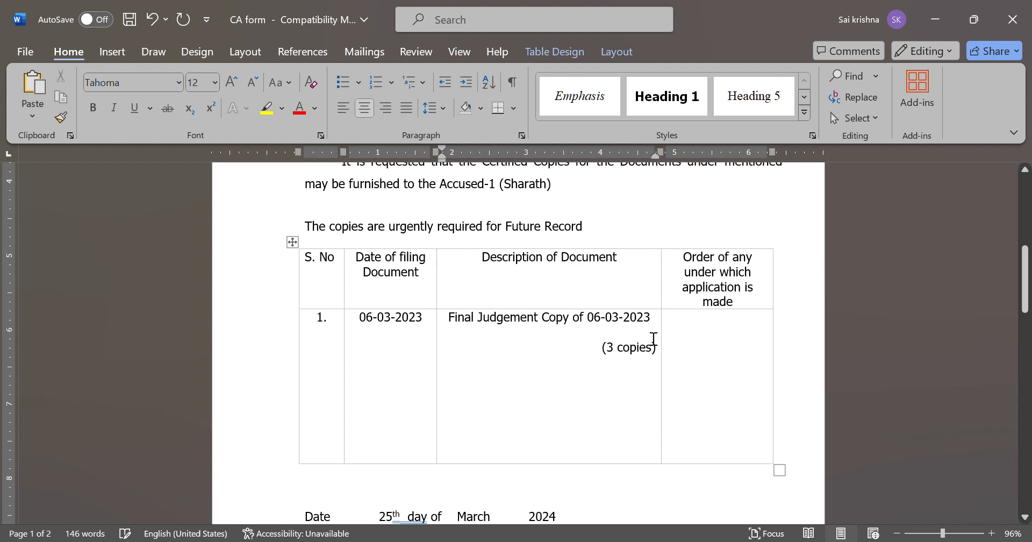
{"action": "scroll", "coordinate": [656, 407], "scroll_direction": "down", "scroll_amount": 3}
{"action": "scroll", "coordinate": [657, 406], "scroll_direction": "down", "scroll_amount": 12}
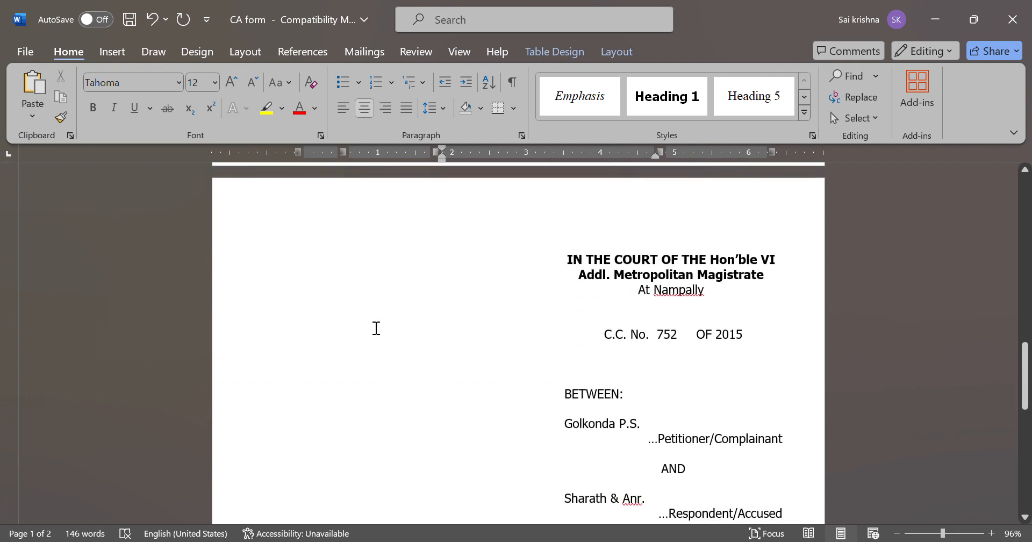
{"action": "left_click_drag", "start_coordinate": [304, 269], "coordinate": [442, 312]}
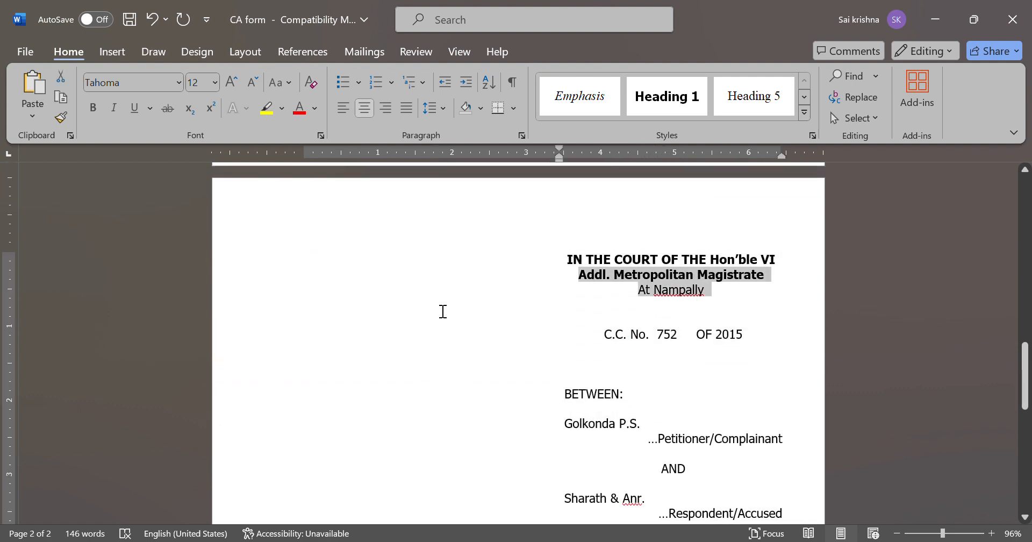
{"action": "left_click", "coordinate": [410, 293]}
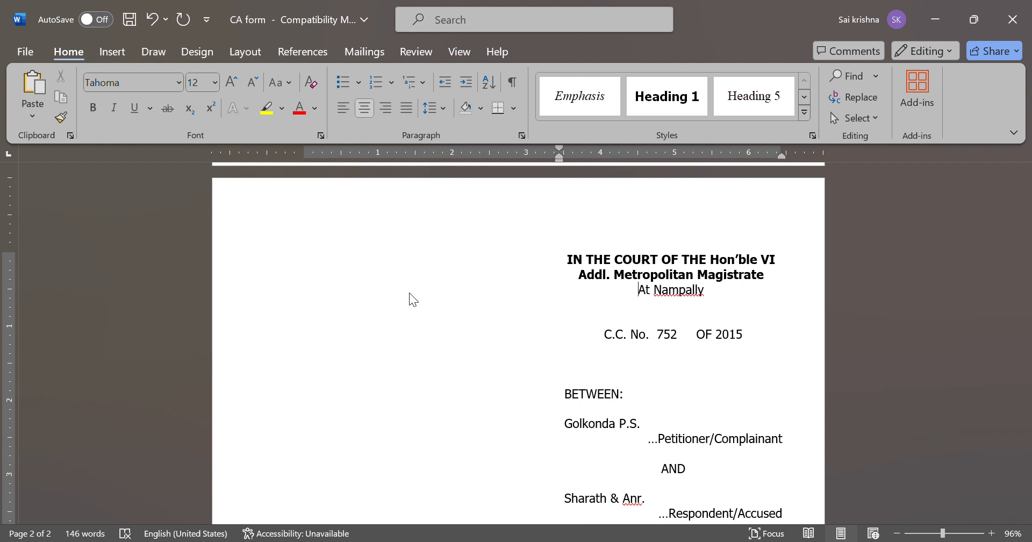
{"action": "scroll", "coordinate": [389, 311], "scroll_direction": "down", "scroll_amount": 2}
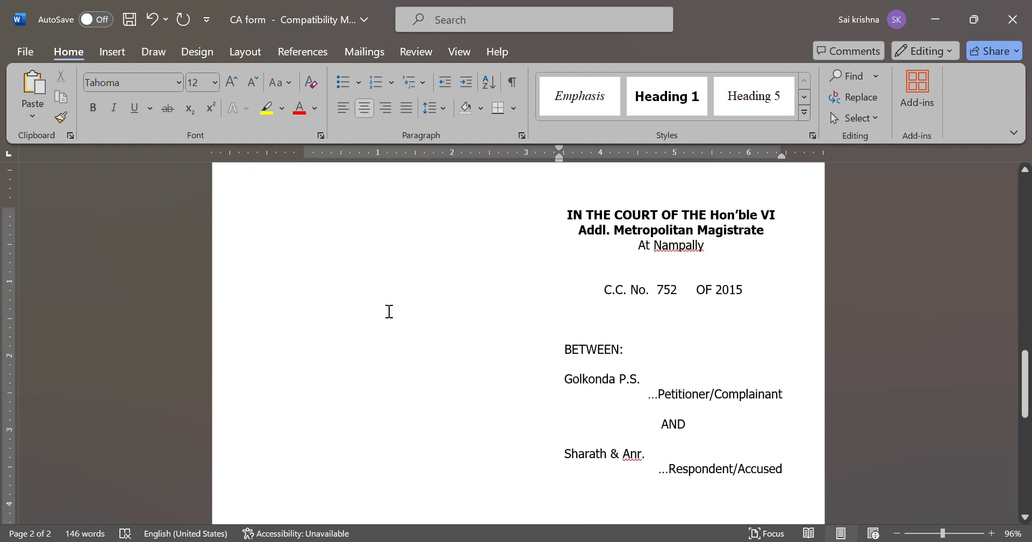
{"action": "scroll", "coordinate": [389, 312], "scroll_direction": "down", "scroll_amount": 1}
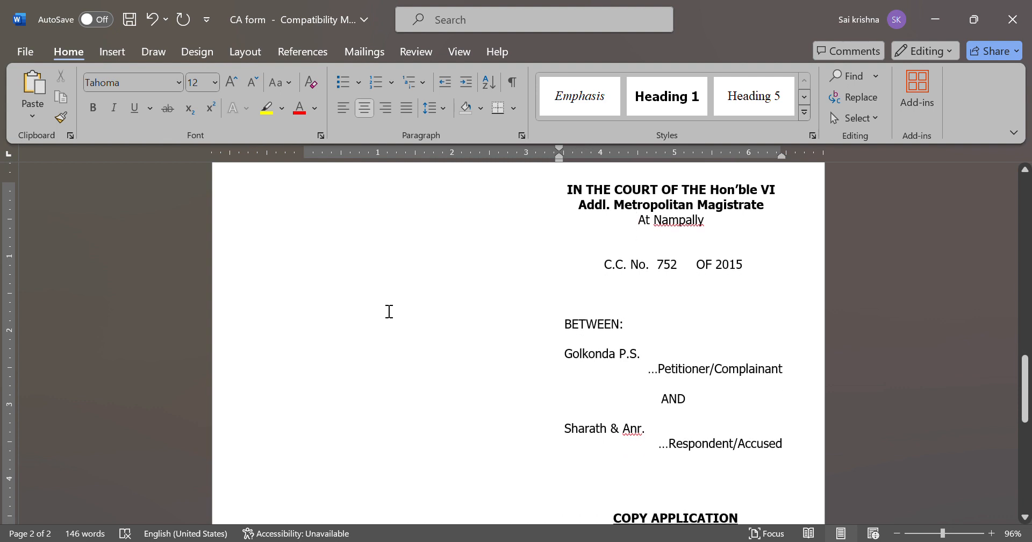
{"action": "scroll", "coordinate": [388, 311], "scroll_direction": "down", "scroll_amount": 12}
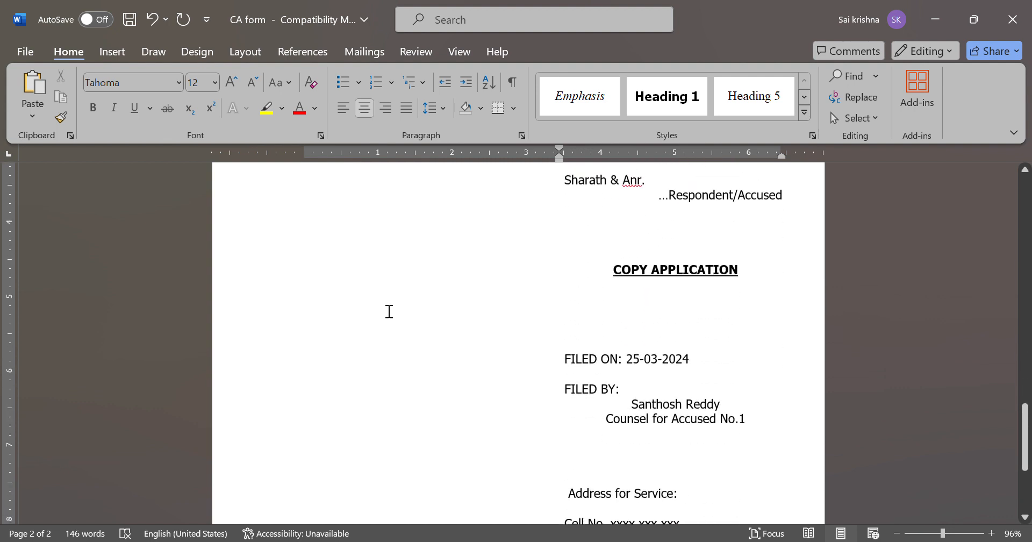
{"action": "scroll", "coordinate": [570, 274], "scroll_direction": "up", "scroll_amount": 6, "text": "ctrl"}
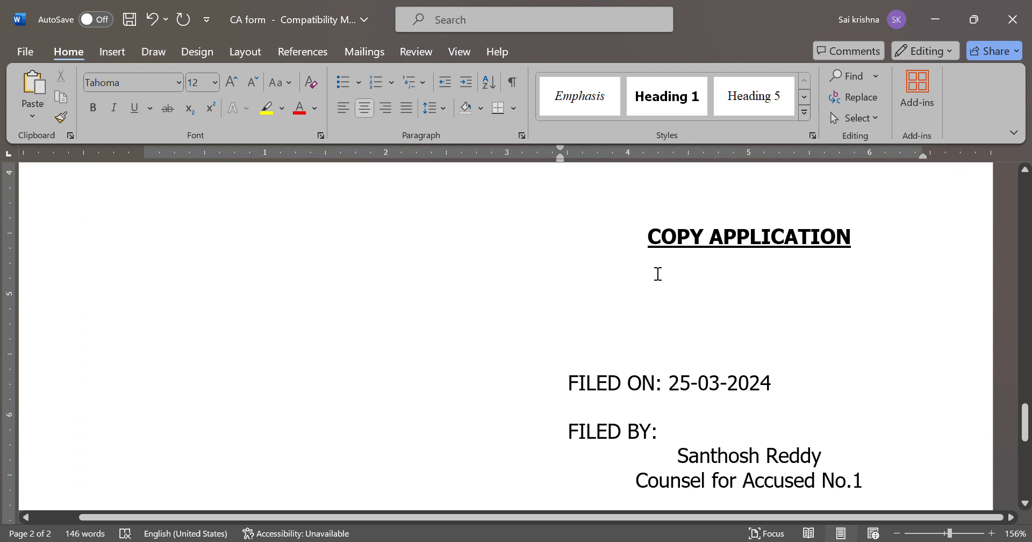
{"action": "scroll", "coordinate": [658, 273], "scroll_direction": "down", "scroll_amount": 3, "text": "ctrl"}
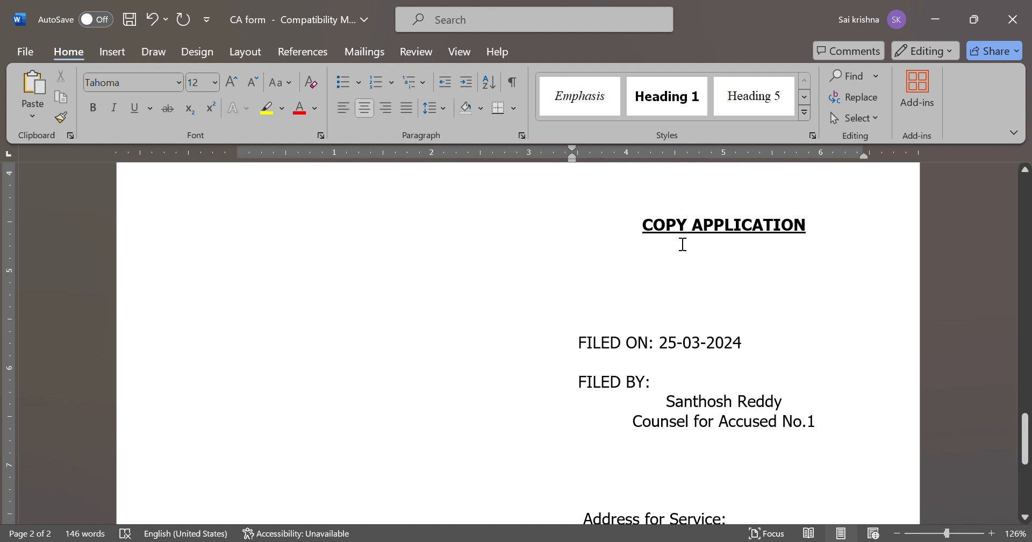
{"action": "scroll", "coordinate": [682, 244], "scroll_direction": "up", "scroll_amount": 3}
{"action": "scroll", "coordinate": [775, 279], "scroll_direction": "up", "scroll_amount": 4}
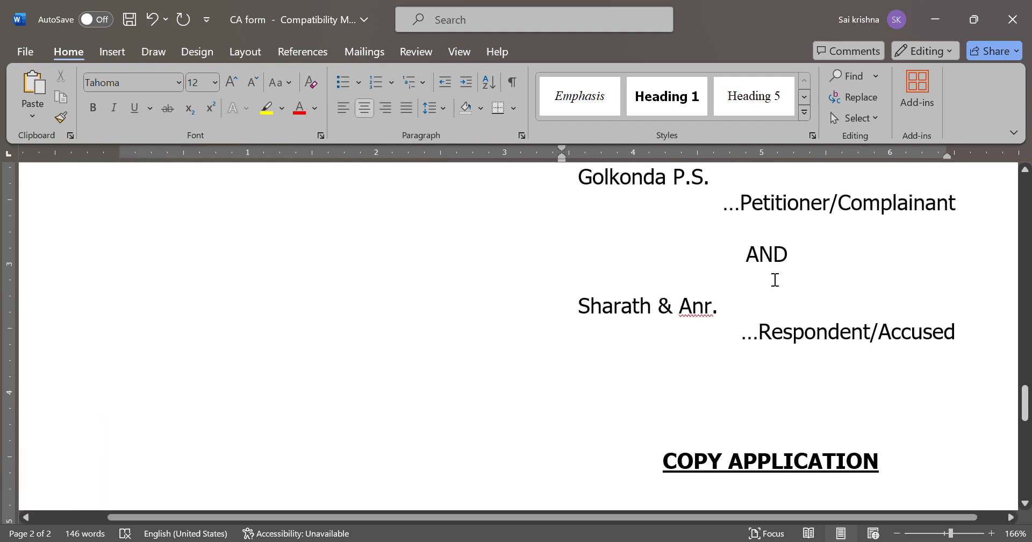